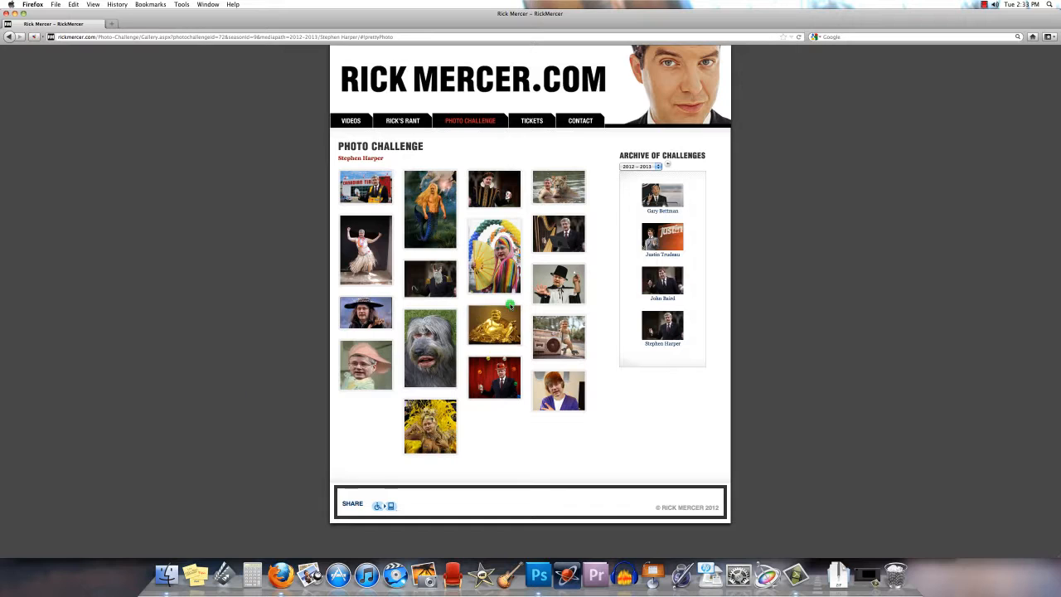
View the top-hat and boombox challenge entries enlarged, then return to the main Photo Challenge page.
{"action": "left_click", "coordinate": [561, 282]}
{"action": "mouse_move", "coordinate": [580, 274]}
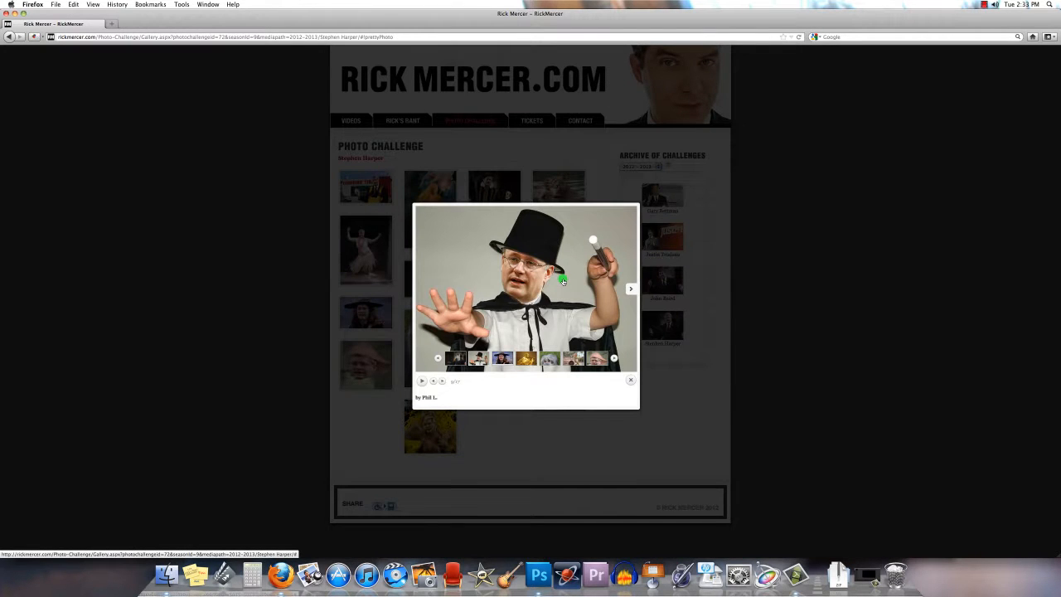
{"action": "left_click", "coordinate": [597, 361]}
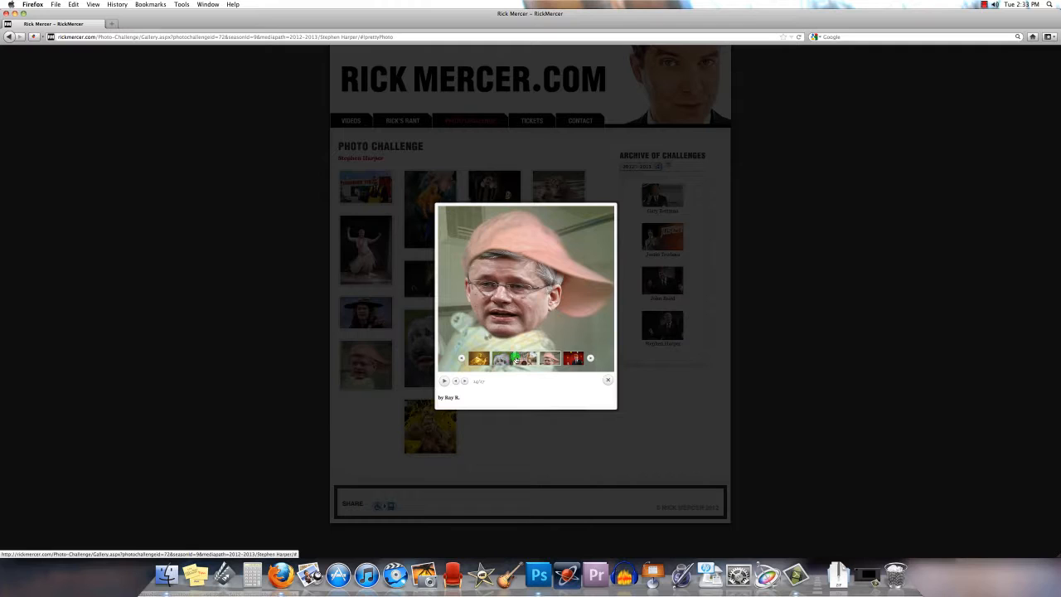
{"action": "left_click", "coordinate": [517, 358]}
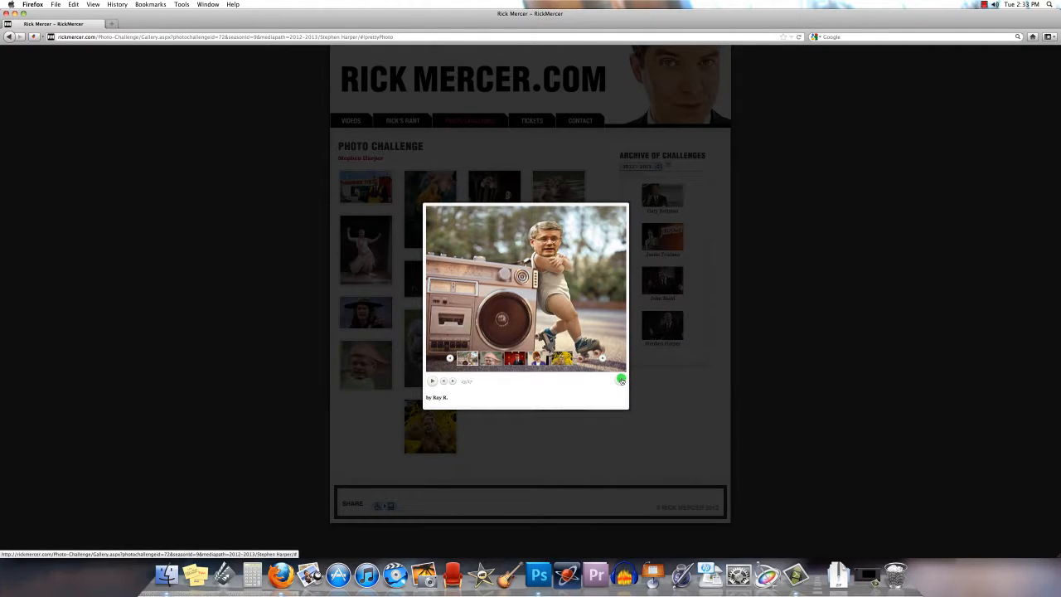
{"action": "left_click", "coordinate": [621, 381]}
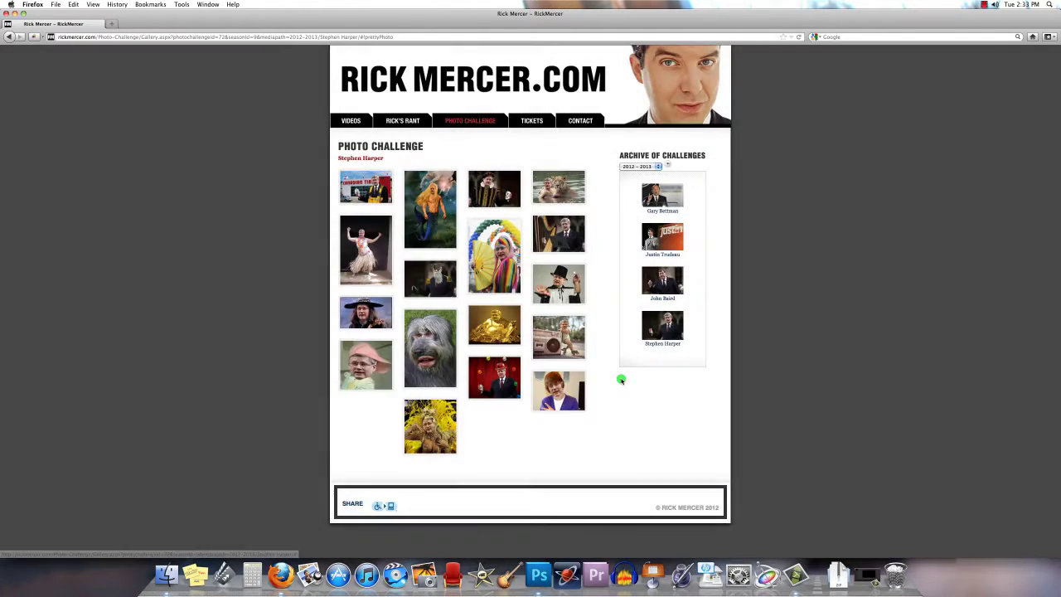
{"action": "left_click", "coordinate": [460, 118]}
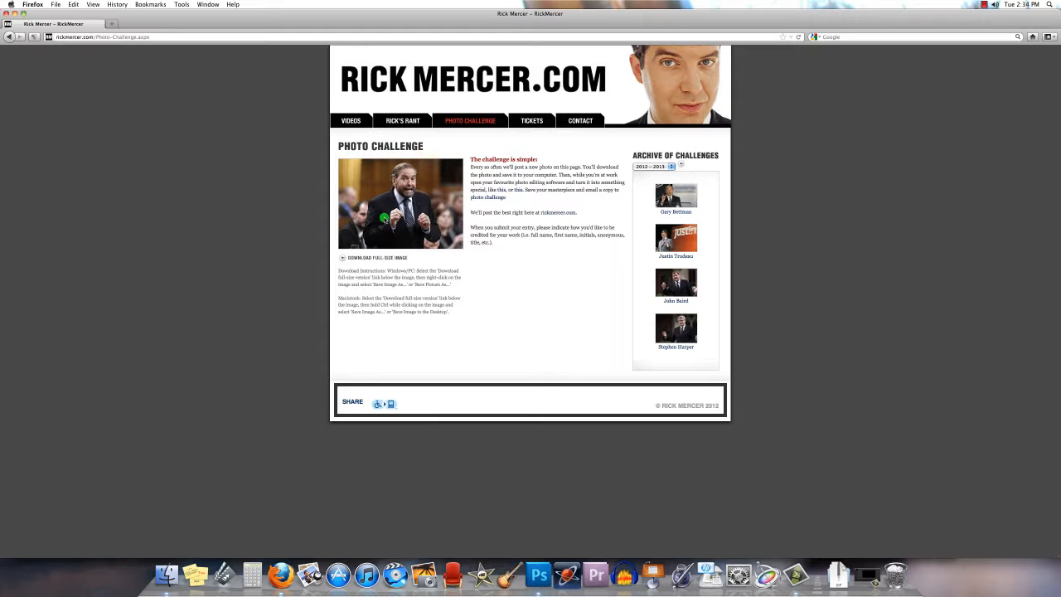
Close Firefox and Finder and flip through the portrait, politician, jumping woman and jumping man documents.
{"action": "left_click", "coordinate": [14, 14]}
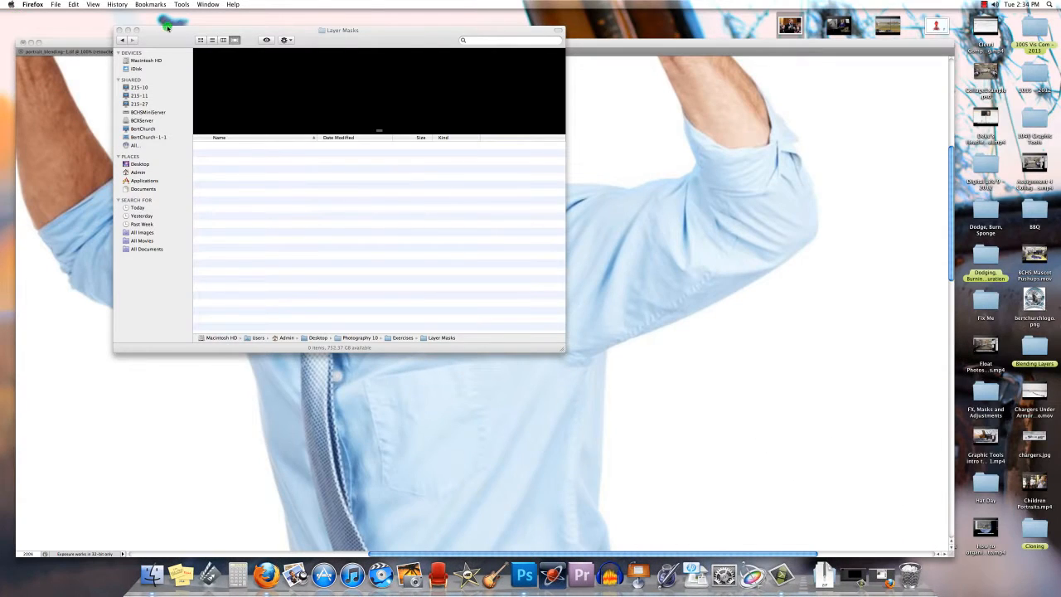
{"action": "left_click", "coordinate": [121, 29]}
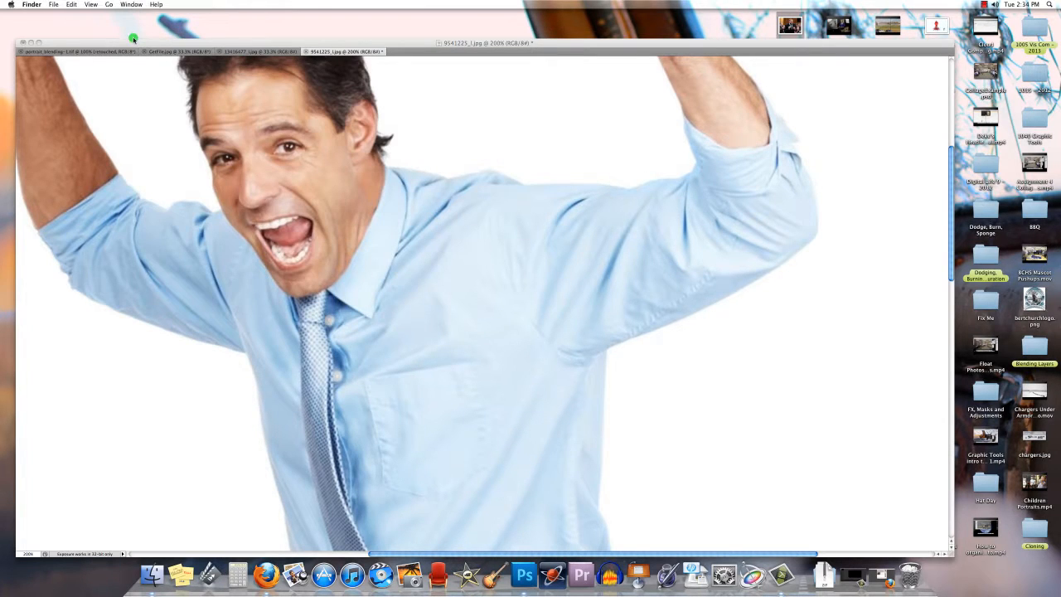
{"action": "left_click", "coordinate": [134, 39]}
{"action": "left_click", "coordinate": [79, 51]}
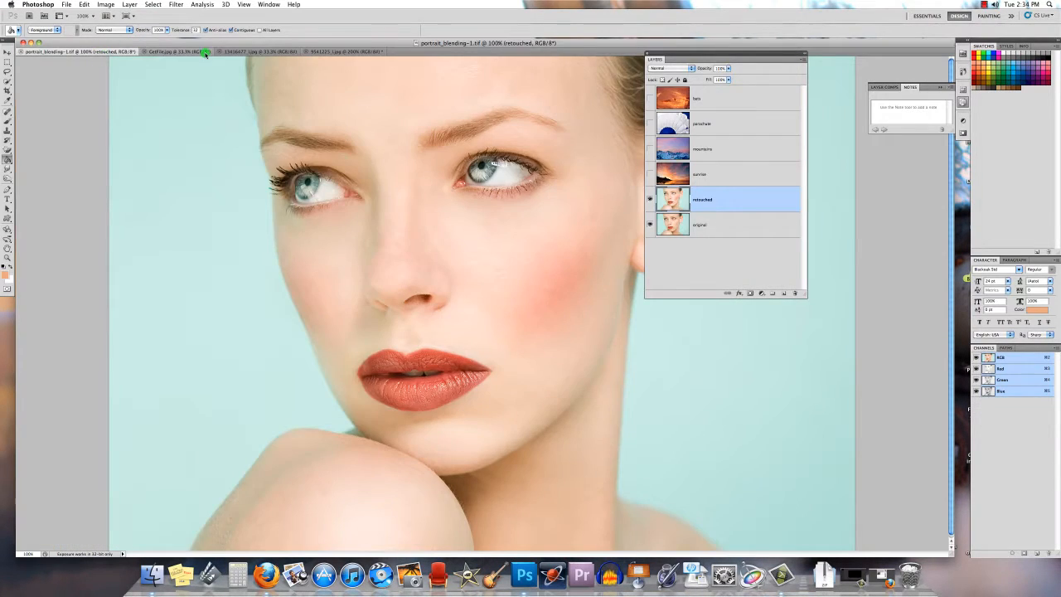
{"action": "left_click", "coordinate": [174, 52]}
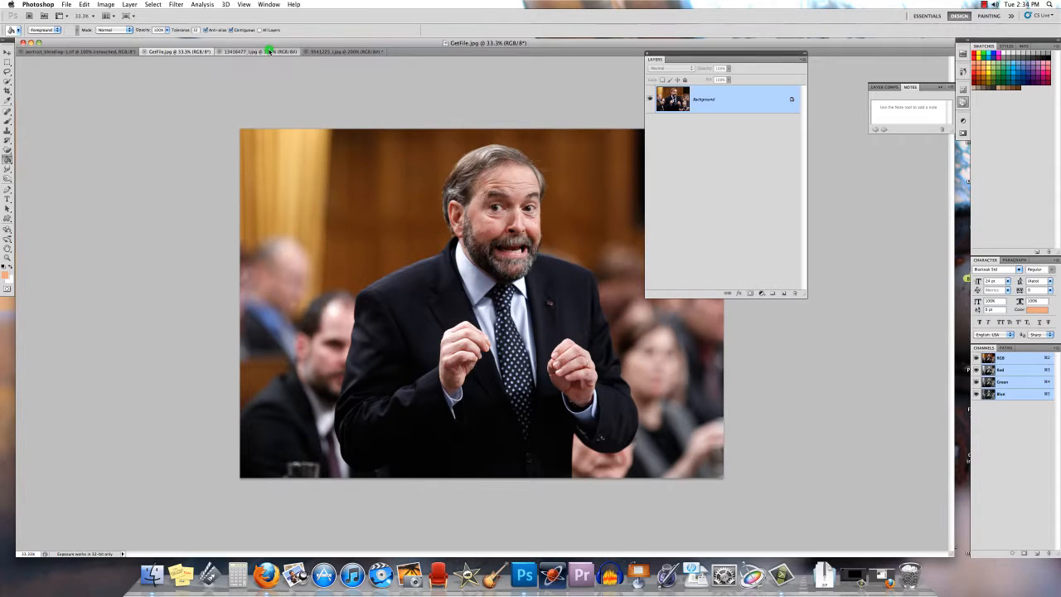
{"action": "left_click", "coordinate": [256, 51]}
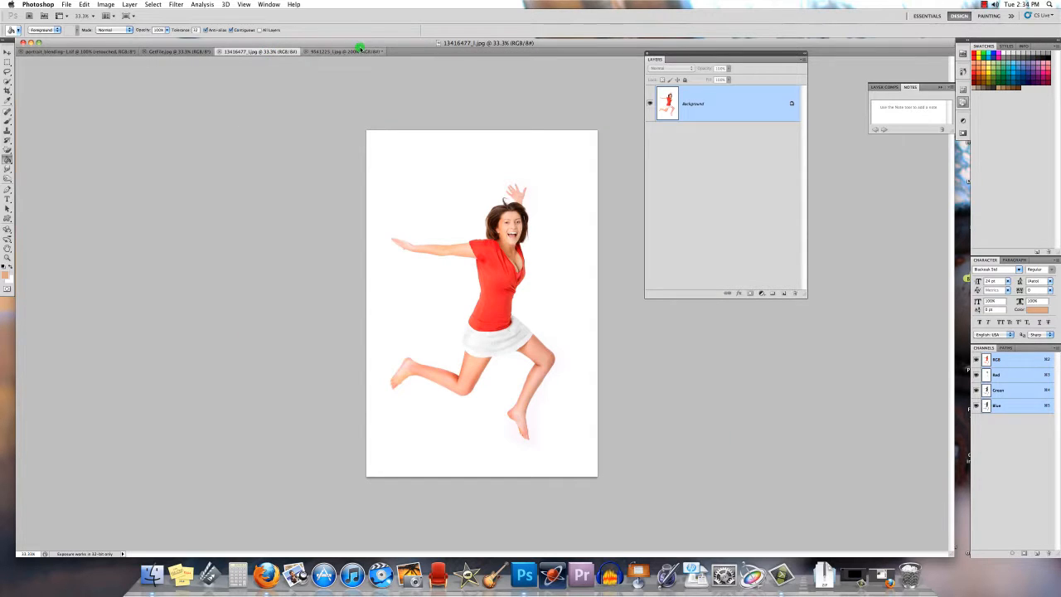
{"action": "left_click", "coordinate": [339, 52]}
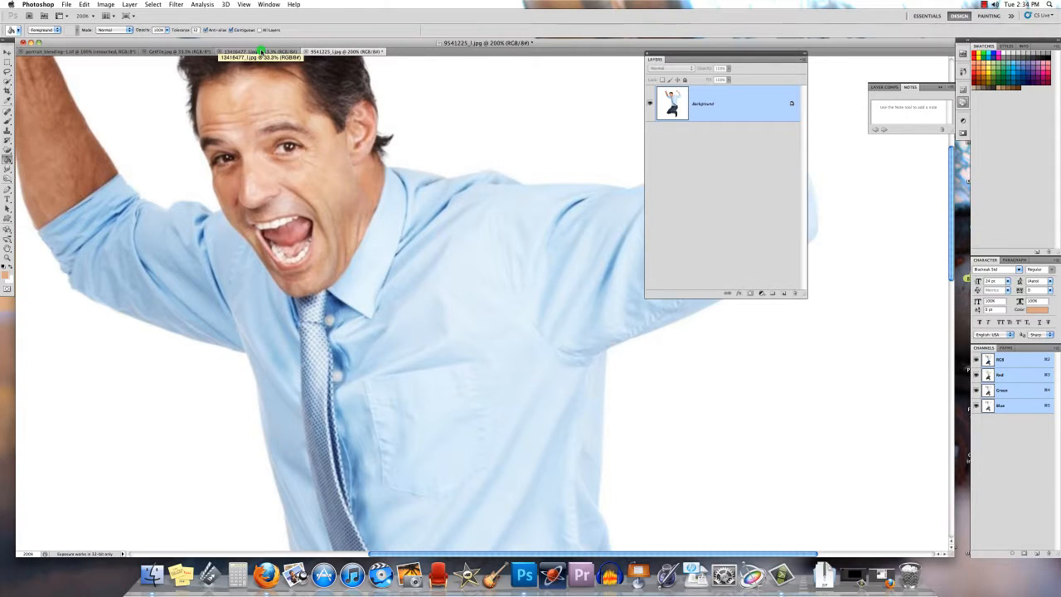
Undo a tan fill on the jumping man's white background and return to the politician photo.
{"action": "key", "text": "super+minus"}
{"action": "key", "text": "super+minus"}
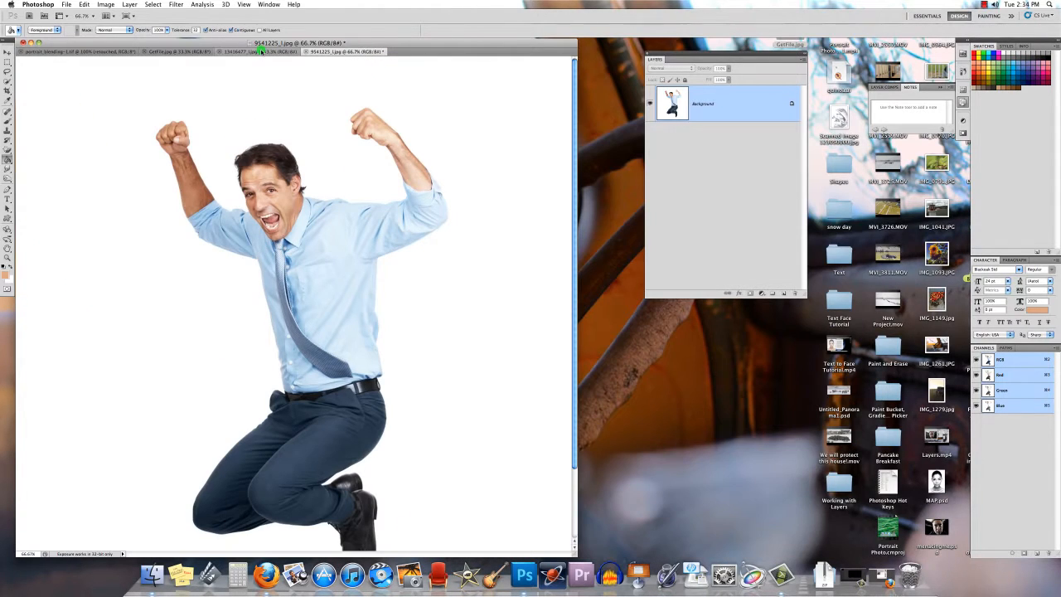
{"action": "left_click", "coordinate": [236, 58]}
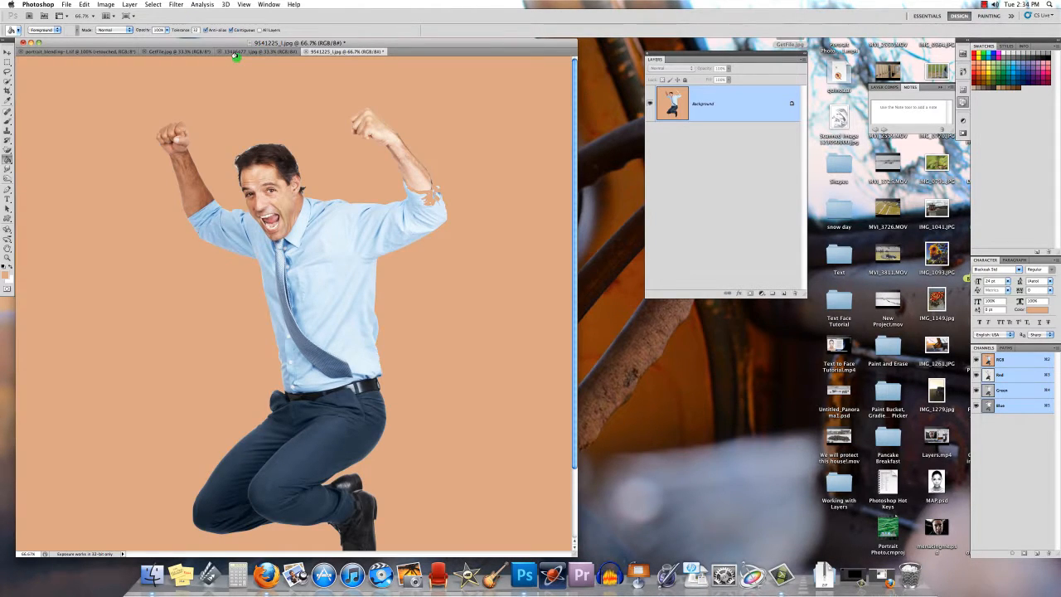
{"action": "key", "text": "super+z"}
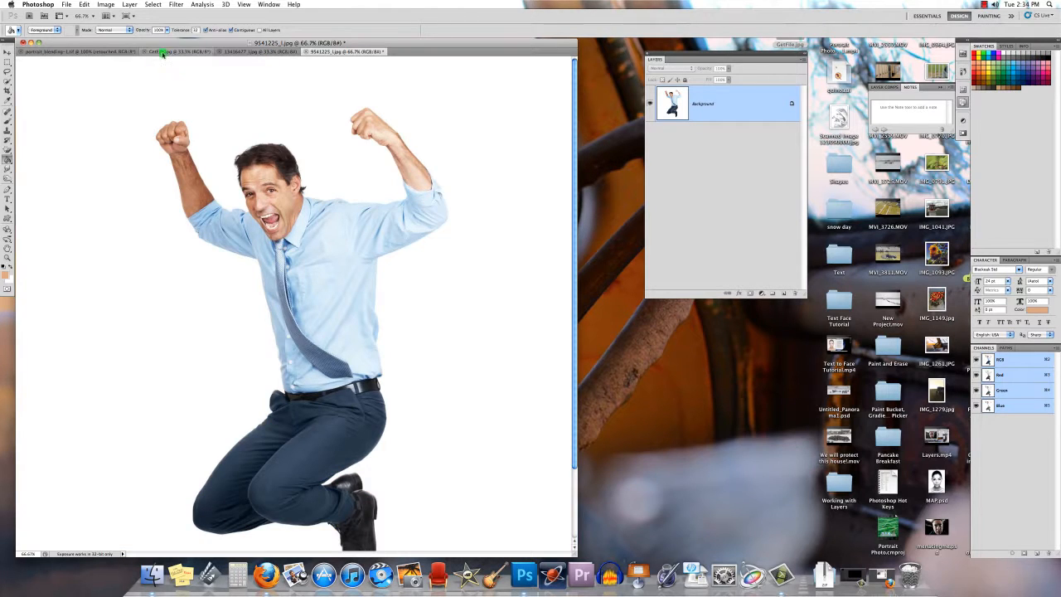
{"action": "left_click", "coordinate": [163, 53]}
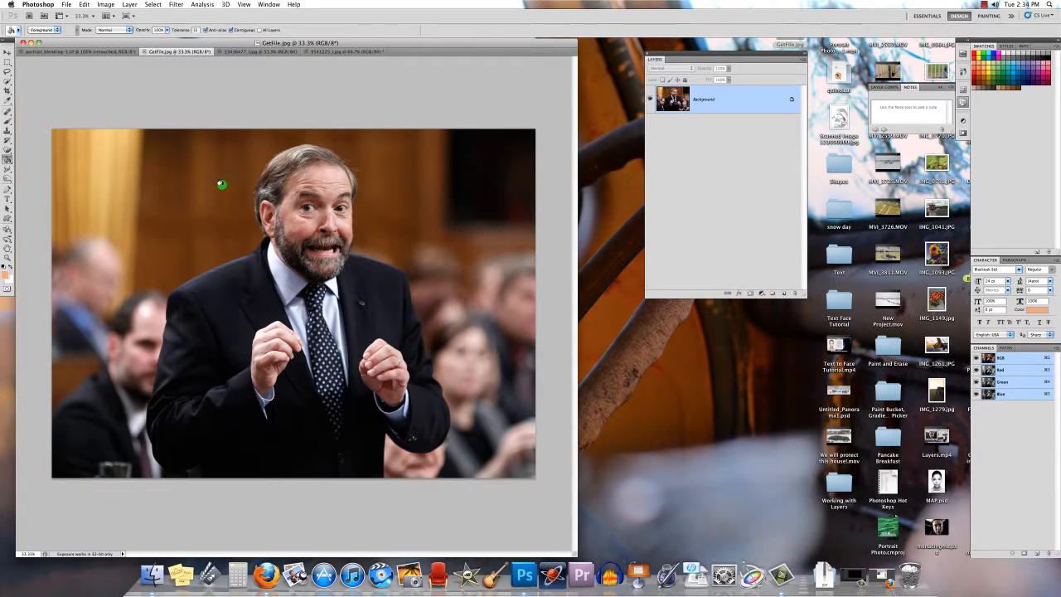
Drop the politician photo into the jumping woman image and shrink it over her upper body with Free Transform.
{"action": "key", "text": "v"}
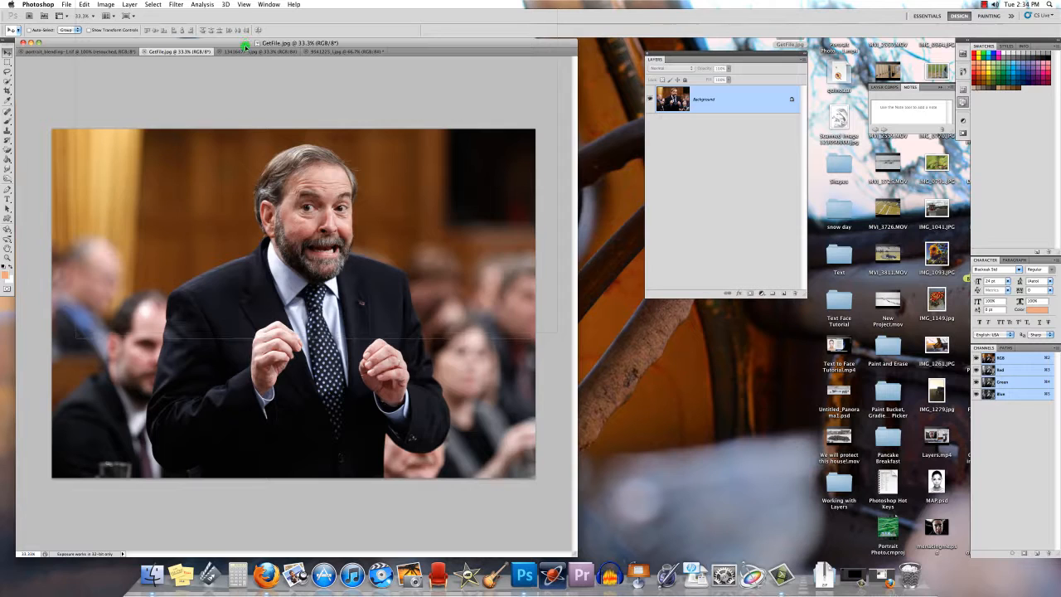
{"action": "left_click", "coordinate": [249, 52]}
{"action": "mouse_move", "coordinate": [249, 52]}
{"action": "left_mouse_down"}
{"action": "mouse_move", "coordinate": [267, 209]}
{"action": "mouse_move", "coordinate": [228, 255]}
{"action": "mouse_move", "coordinate": [259, 168]}
{"action": "left_mouse_up"}
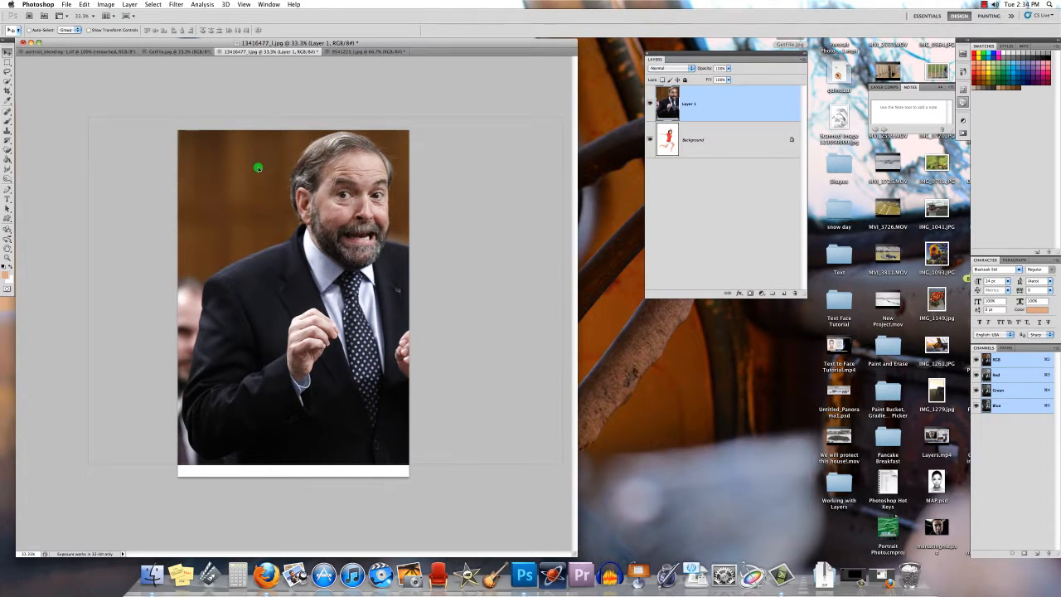
{"action": "key", "text": "super+t"}
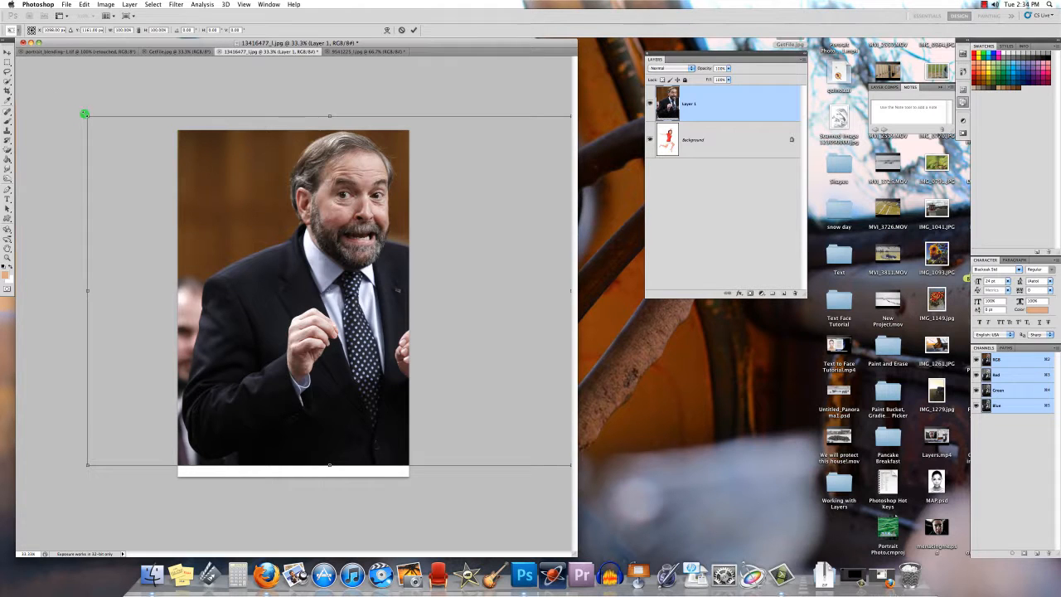
{"action": "left_click_drag", "start_coordinate": [85, 114], "coordinate": [370, 319]}
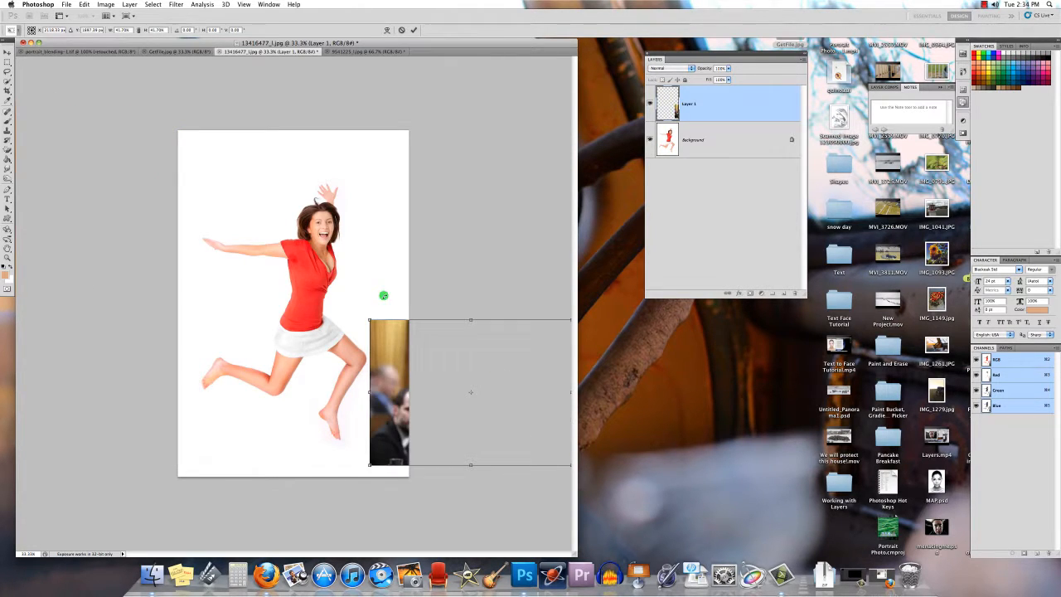
{"action": "left_click_drag", "start_coordinate": [437, 382], "coordinate": [286, 264]}
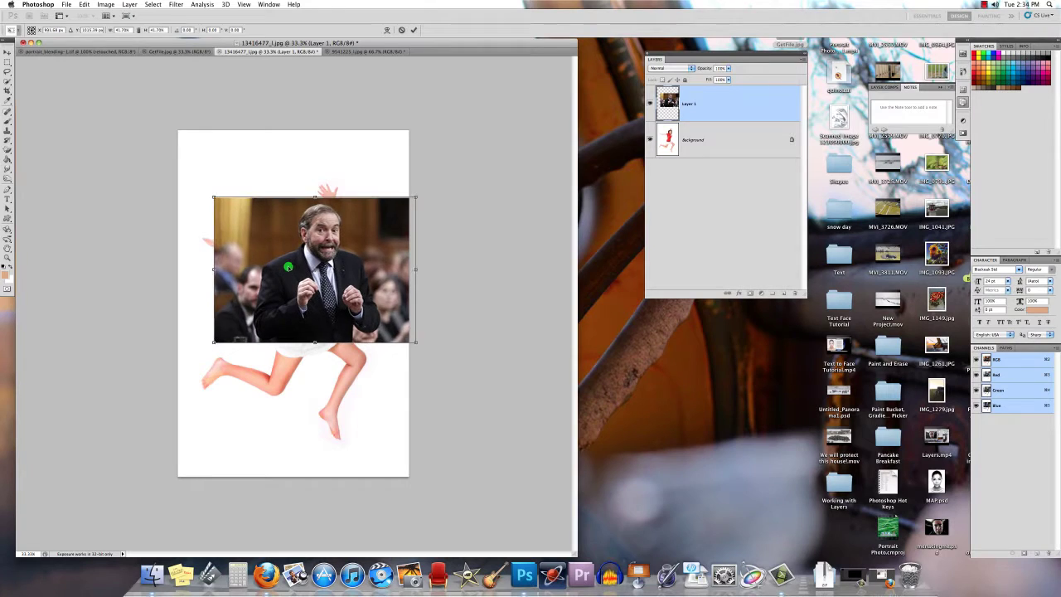
Make the politician layer semi-transparent, zoom in and shrink it slightly more.
{"action": "left_click", "coordinate": [727, 68]}
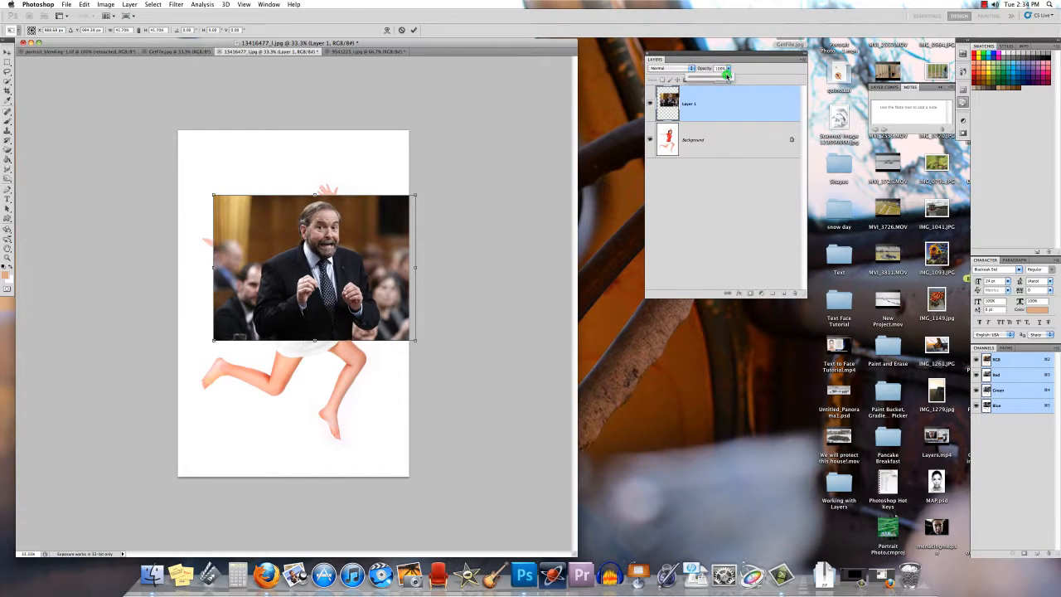
{"action": "left_click_drag", "start_coordinate": [726, 77], "coordinate": [710, 76]}
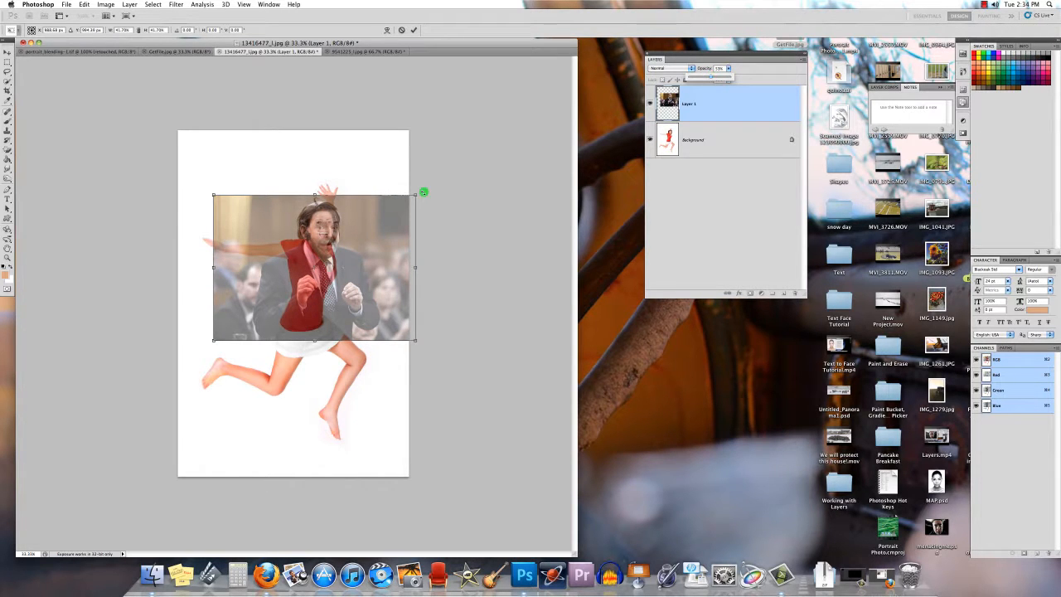
{"action": "key", "text": "super+plus"}
{"action": "key", "text": "super+plus"}
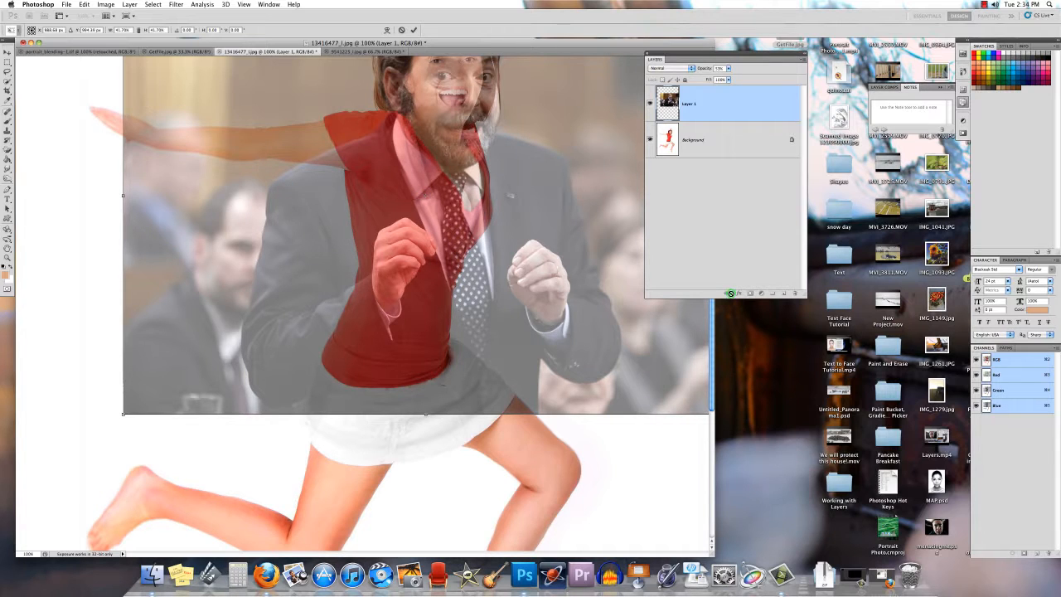
{"action": "left_click_drag", "start_coordinate": [698, 52], "coordinate": [829, 56]}
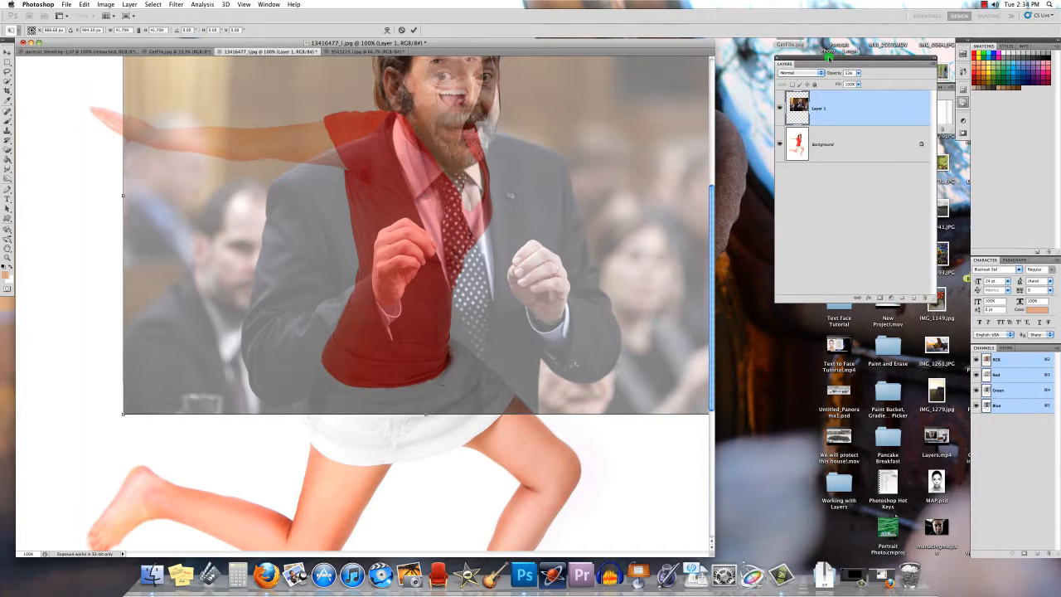
{"action": "scroll", "coordinate": [710, 236], "scroll_direction": "up", "scroll_amount": 2}
{"action": "scroll", "coordinate": [710, 236], "scroll_direction": "up", "scroll_amount": 3}
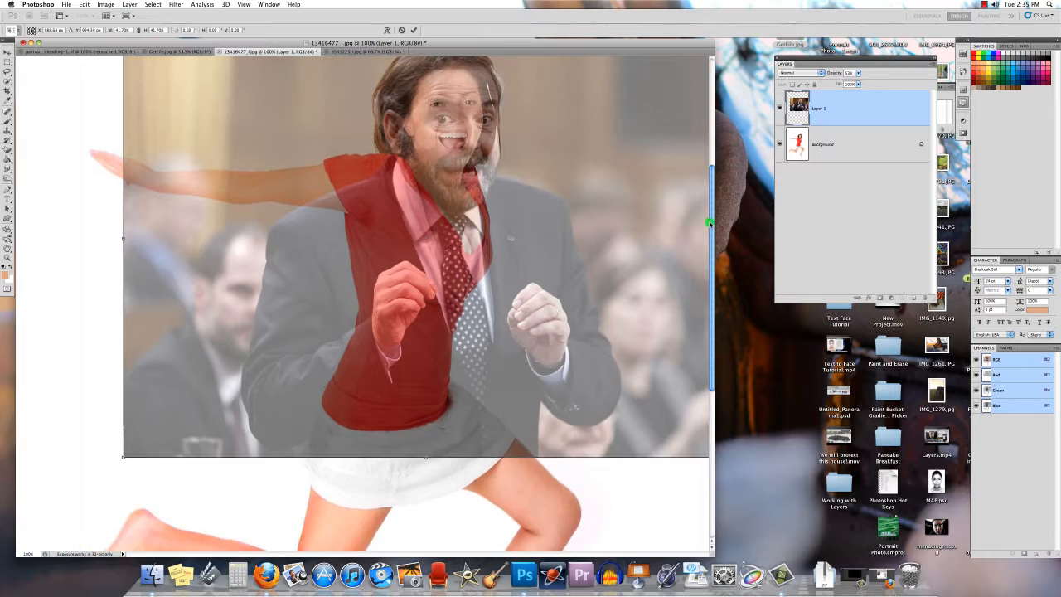
{"action": "left_click_drag", "start_coordinate": [623, 237], "coordinate": [530, 284]}
{"action": "key", "text": "Up"}
{"action": "key", "text": "Up"}
{"action": "key", "text": "Up"}
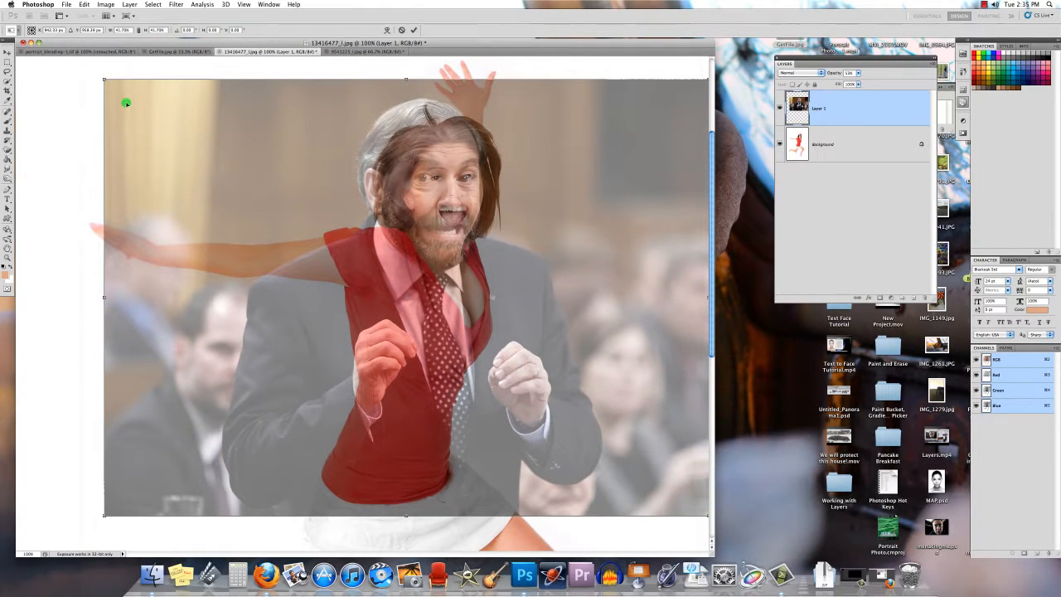
{"action": "left_click_drag", "start_coordinate": [104, 79], "coordinate": [282, 207]}
Align his face with the woman's, rotate slightly clockwise and commit the transform.
{"action": "left_click_drag", "start_coordinate": [491, 196], "coordinate": [477, 200]}
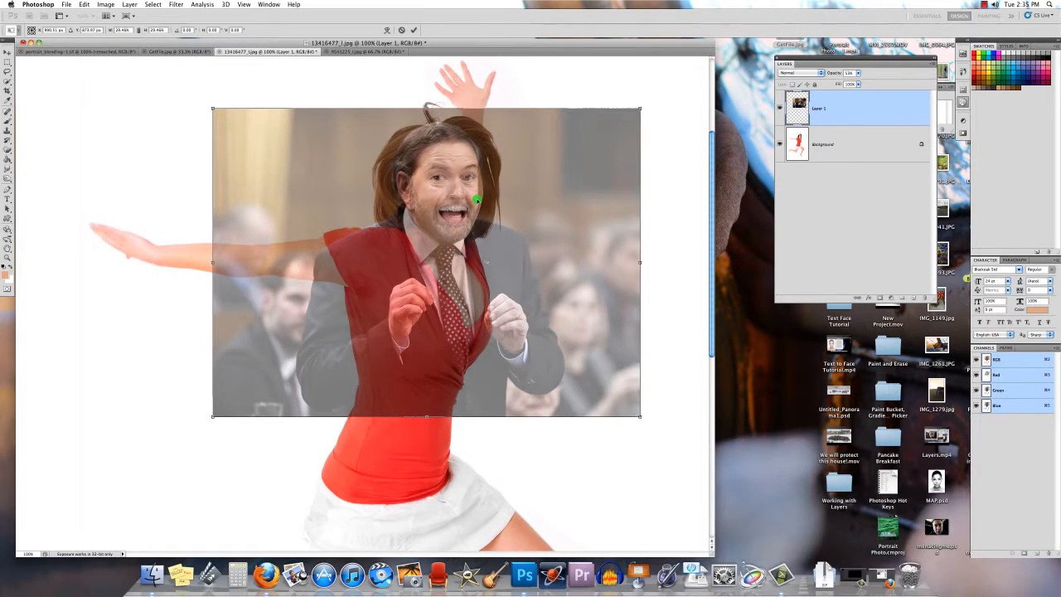
{"action": "mouse_move", "coordinate": [663, 402]}
{"action": "left_mouse_down"}
{"action": "mouse_move", "coordinate": [664, 420]}
{"action": "mouse_move", "coordinate": [666, 406]}
{"action": "left_mouse_up"}
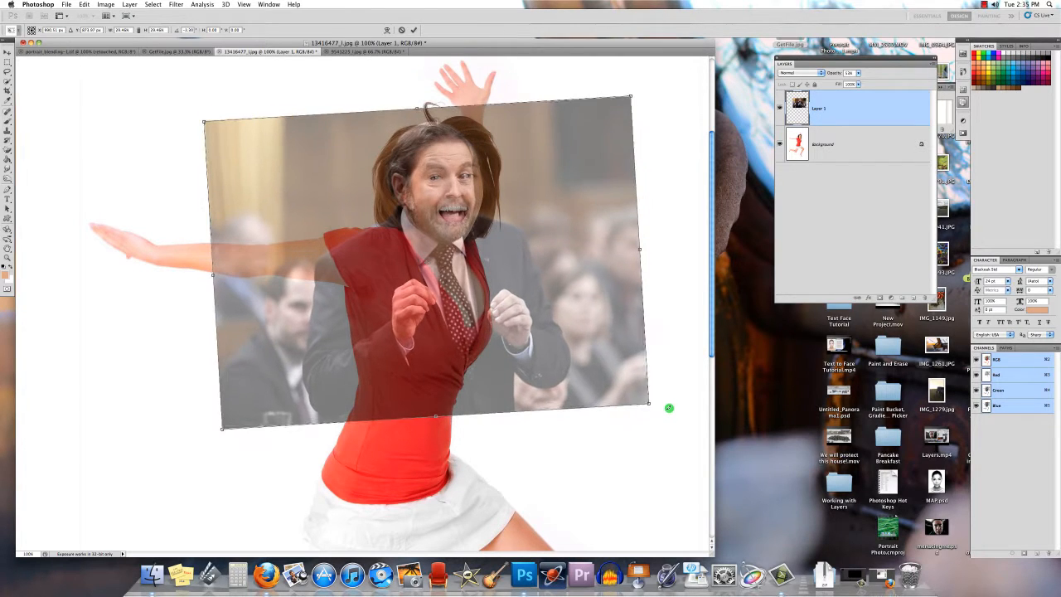
{"action": "left_click_drag", "start_coordinate": [593, 403], "coordinate": [594, 405]}
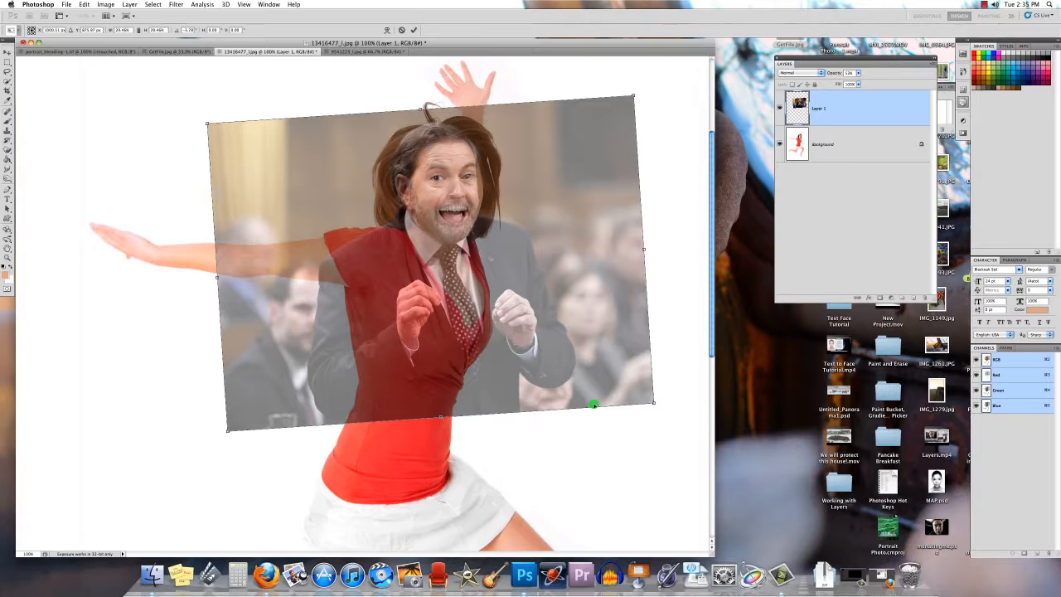
{"action": "key", "text": "Return"}
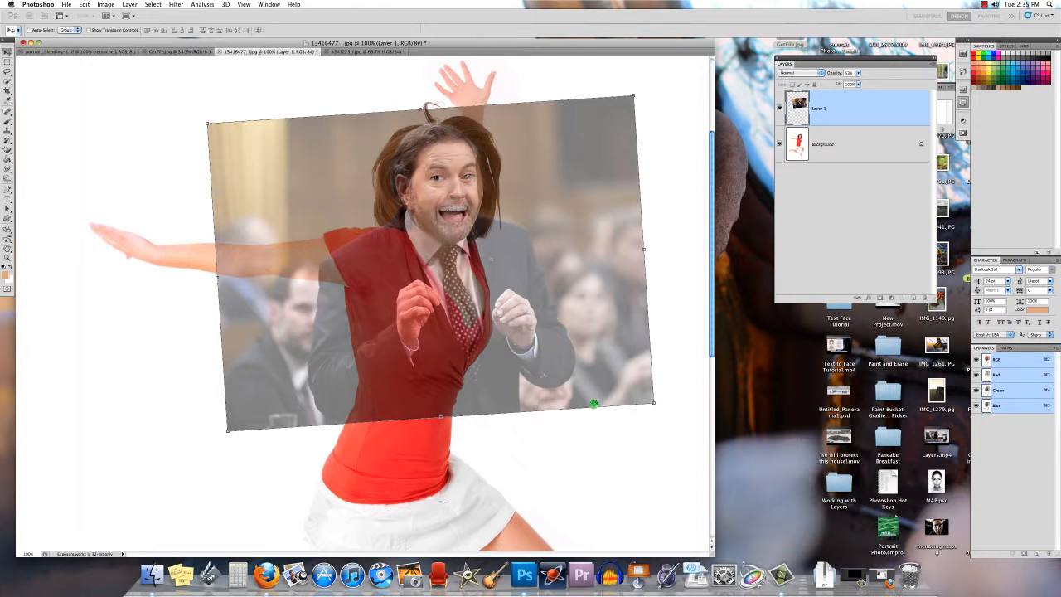
Set the politician layer's opacity back to 100%.
{"action": "left_click", "coordinate": [858, 73]}
{"action": "left_click_drag", "start_coordinate": [862, 82], "coordinate": [885, 81]}
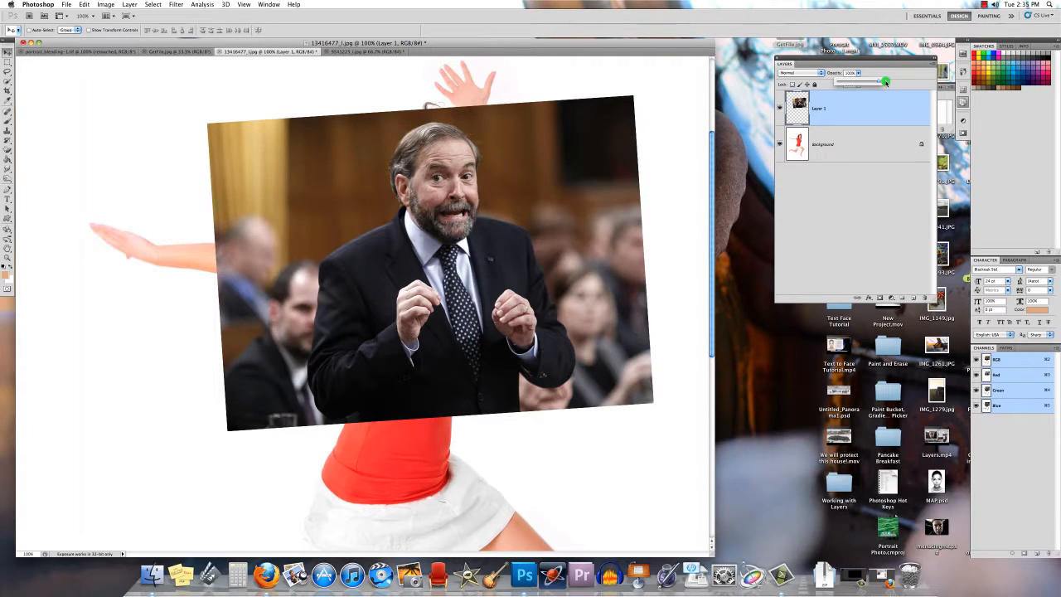
{"action": "left_click", "coordinate": [859, 109]}
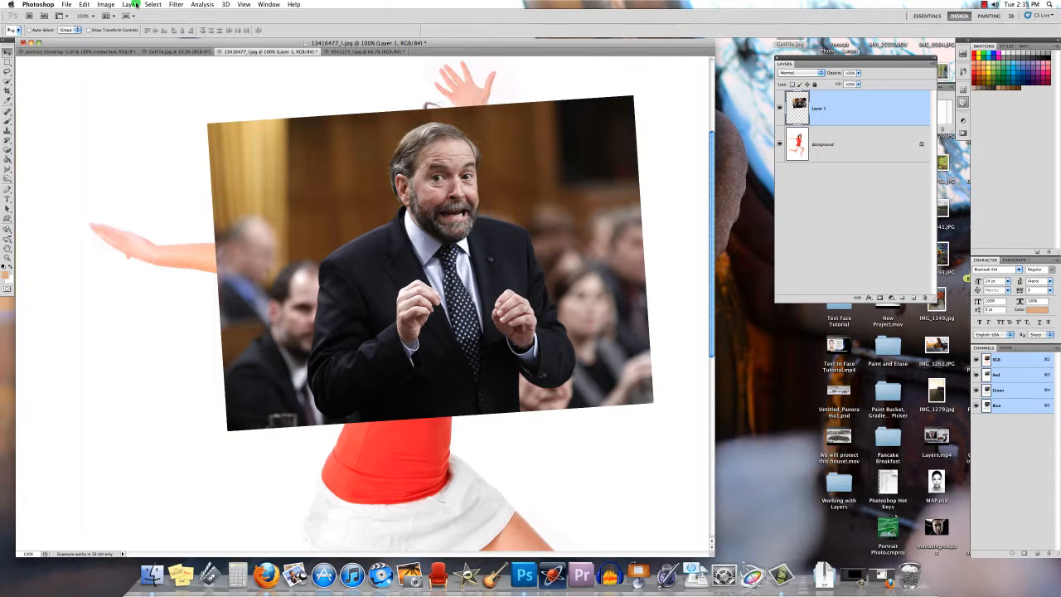
Add a Hide All layer mask and ready a white brush to paint on it.
{"action": "left_click", "coordinate": [131, 4]}
{"action": "mouse_move", "coordinate": [143, 109]}
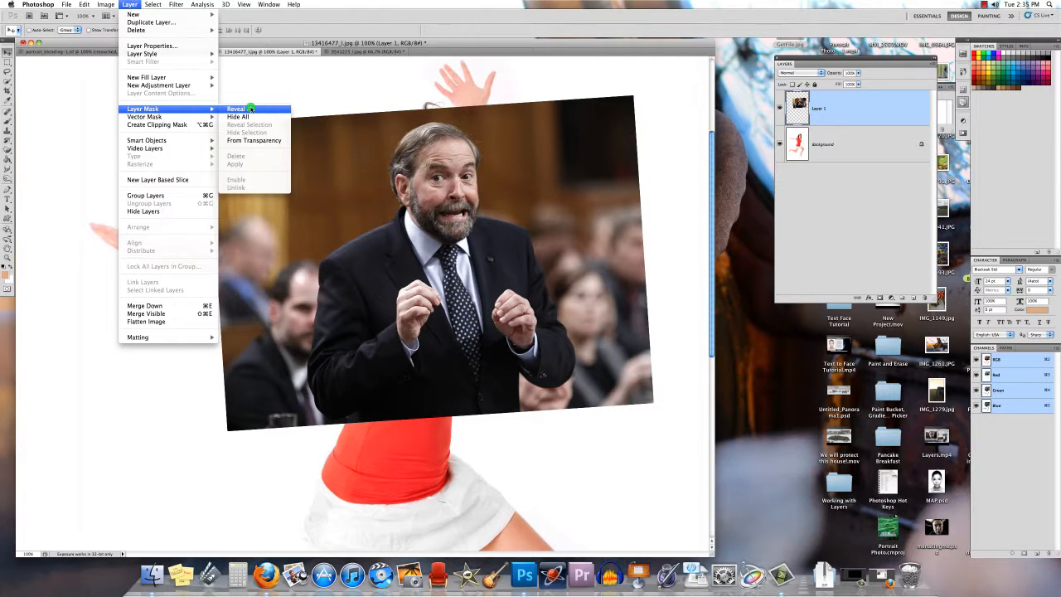
{"action": "left_click", "coordinate": [255, 116]}
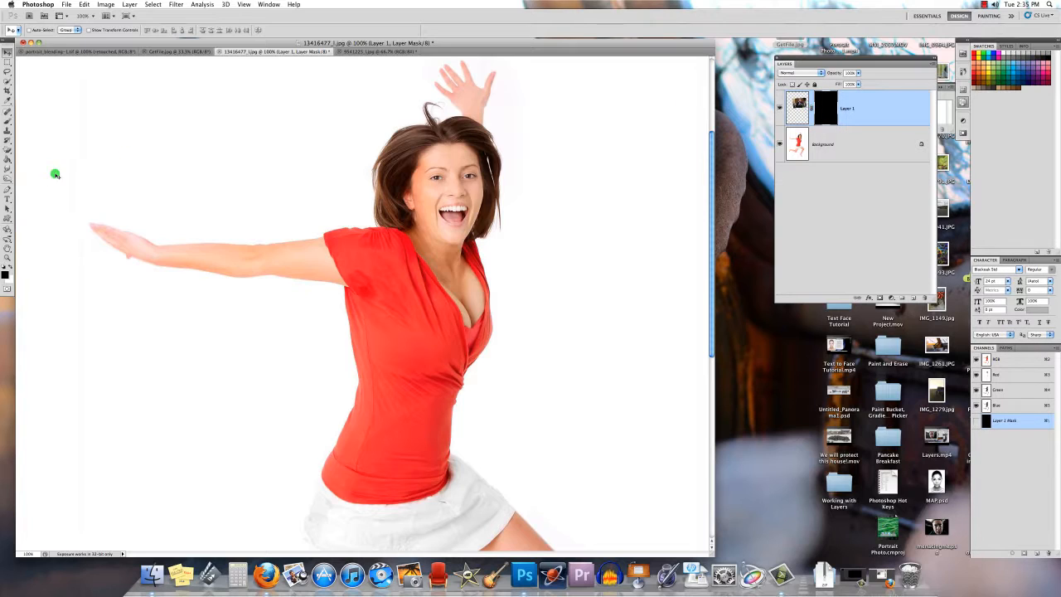
{"action": "left_click", "coordinate": [6, 124]}
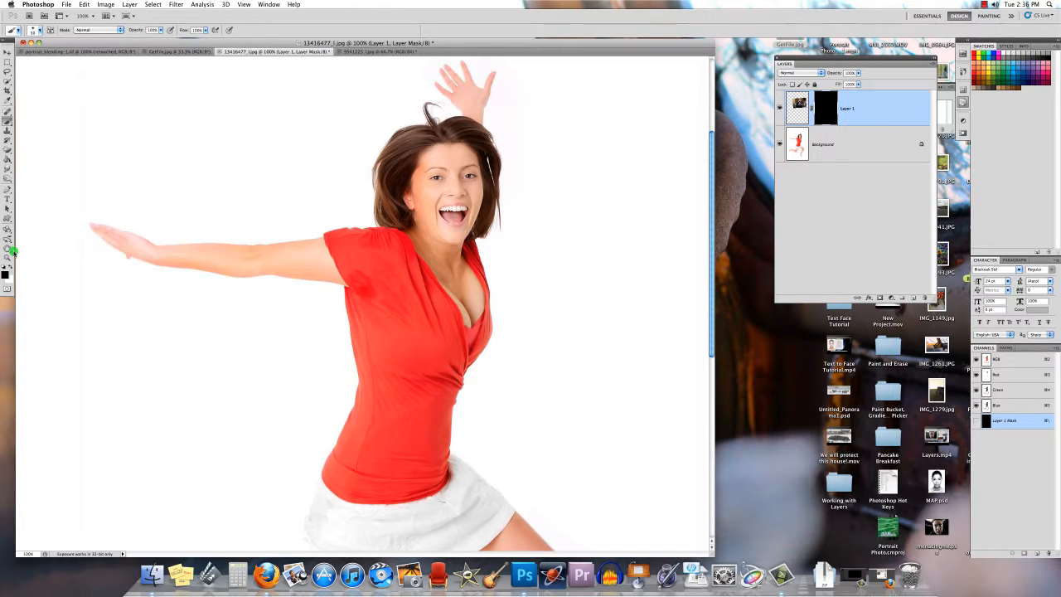
{"action": "key", "text": "x"}
Paint the mask to reveal his eyes, mouth, left cheek and right temple over her face.
{"action": "left_click_drag", "start_coordinate": [421, 178], "coordinate": [460, 172]}
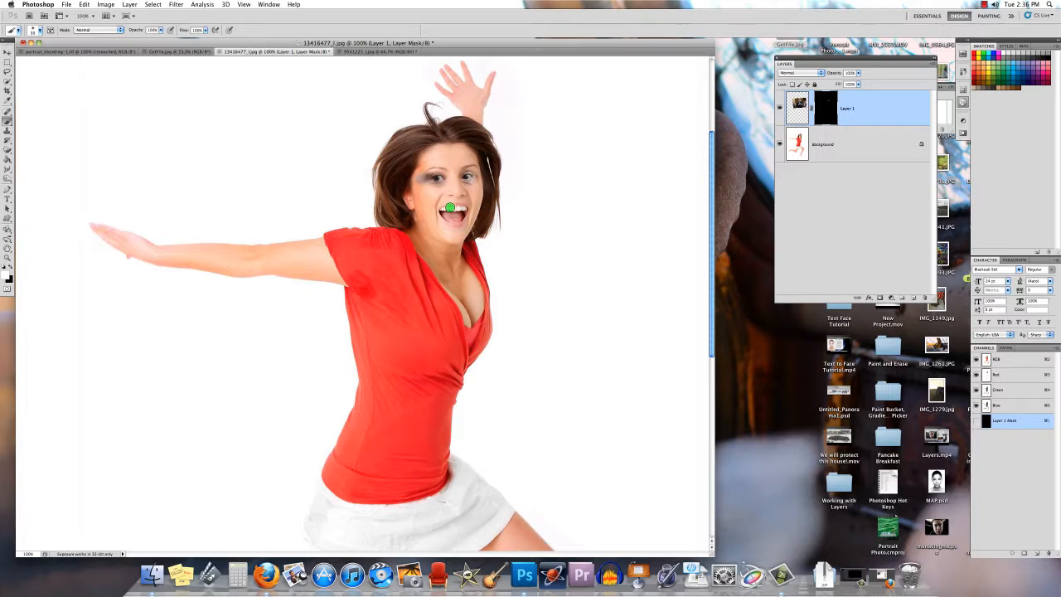
{"action": "mouse_move", "coordinate": [446, 211]}
{"action": "left_mouse_down"}
{"action": "mouse_move", "coordinate": [467, 200]}
{"action": "mouse_move", "coordinate": [447, 219]}
{"action": "mouse_move", "coordinate": [450, 247]}
{"action": "mouse_move", "coordinate": [423, 203]}
{"action": "mouse_move", "coordinate": [439, 232]}
{"action": "mouse_move", "coordinate": [427, 203]}
{"action": "mouse_move", "coordinate": [456, 178]}
{"action": "mouse_move", "coordinate": [437, 171]}
{"action": "mouse_move", "coordinate": [468, 166]}
{"action": "mouse_move", "coordinate": [477, 187]}
{"action": "mouse_move", "coordinate": [435, 220]}
{"action": "mouse_move", "coordinate": [414, 186]}
{"action": "mouse_move", "coordinate": [436, 155]}
{"action": "mouse_move", "coordinate": [464, 165]}
{"action": "mouse_move", "coordinate": [474, 191]}
{"action": "left_mouse_up"}
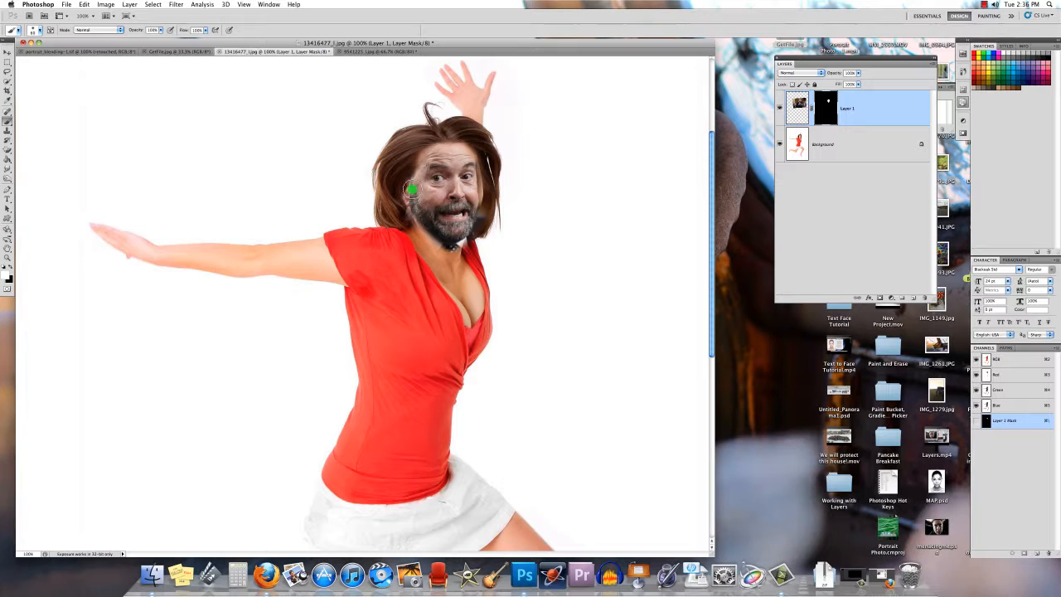
{"action": "left_click_drag", "start_coordinate": [409, 181], "coordinate": [409, 195]}
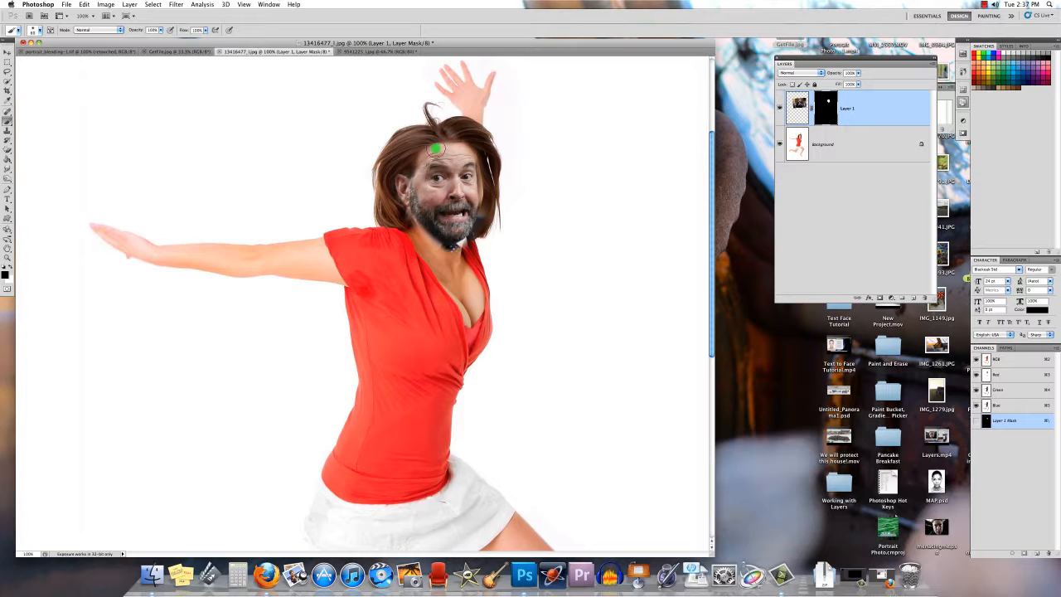
{"action": "left_click_drag", "start_coordinate": [490, 158], "coordinate": [487, 192]}
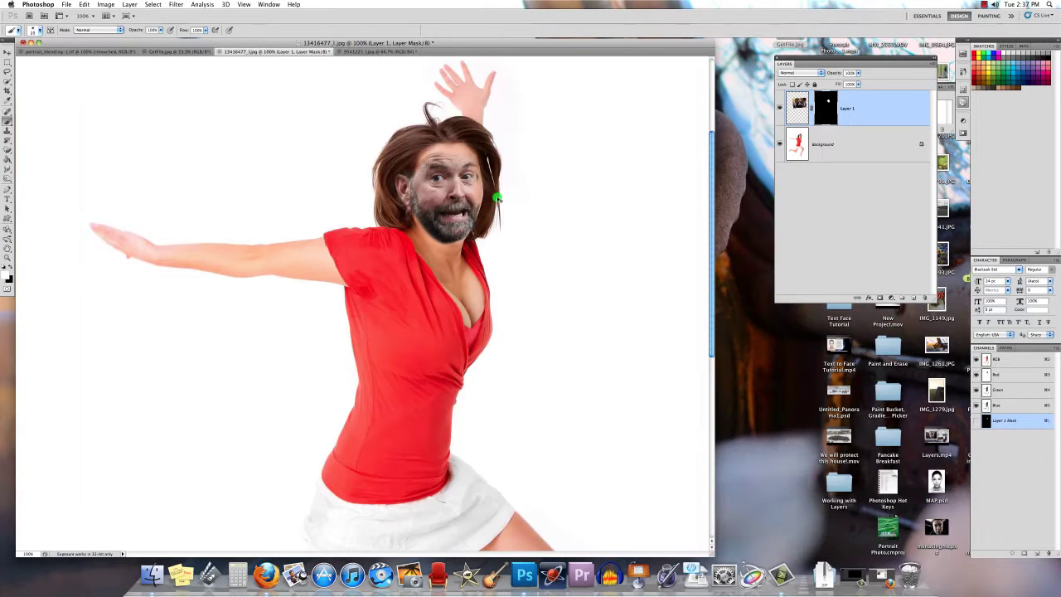
{"action": "key", "text": "super+minus"}
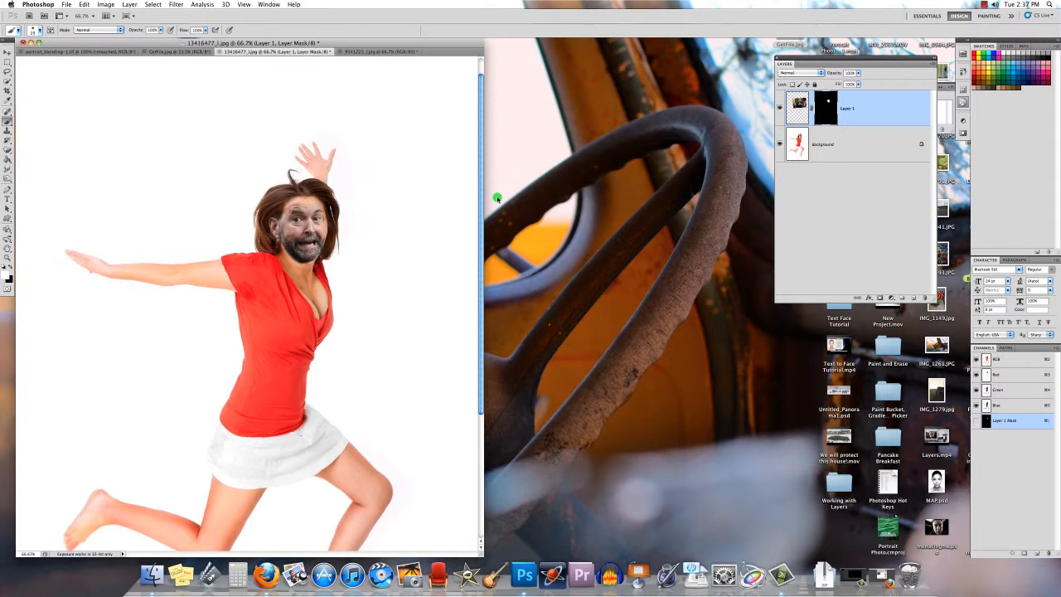
{"action": "key", "text": "super+plus"}
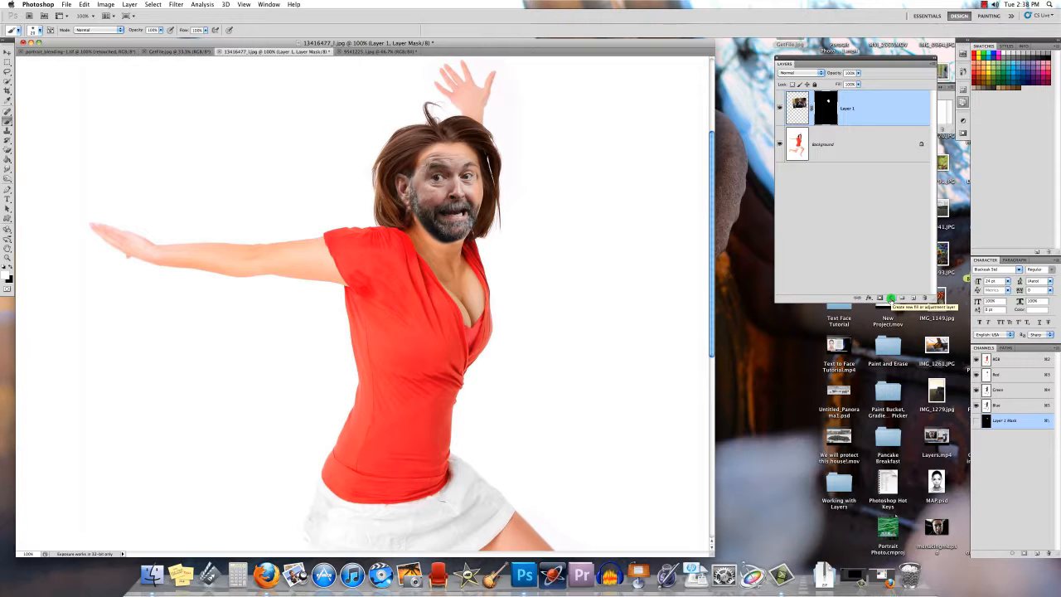
Add a Hue/Saturation adjustment layer clipped to the face layer.
{"action": "left_click", "coordinate": [890, 299]}
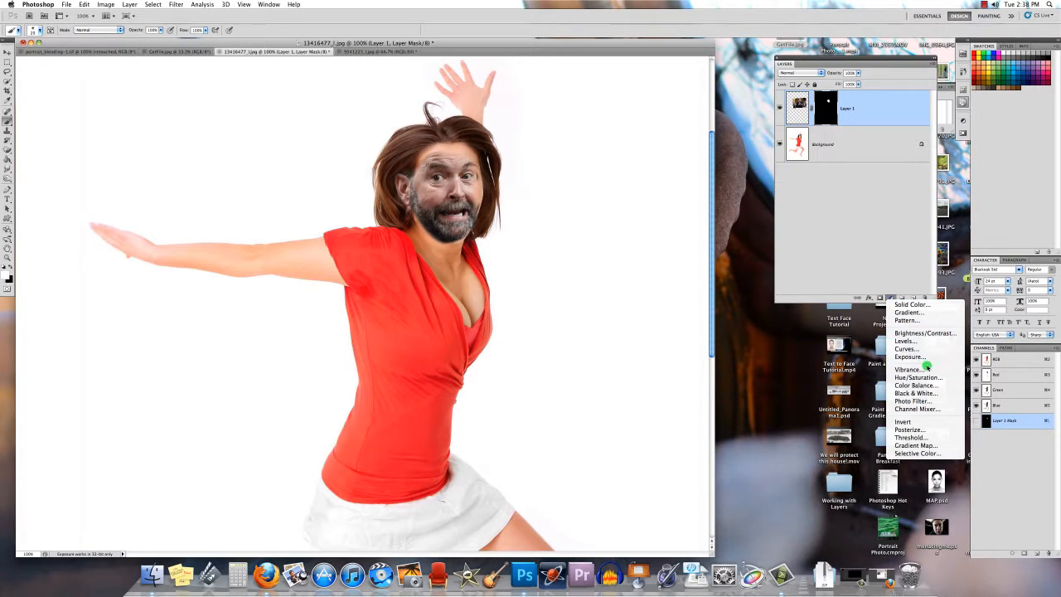
{"action": "left_click", "coordinate": [930, 377]}
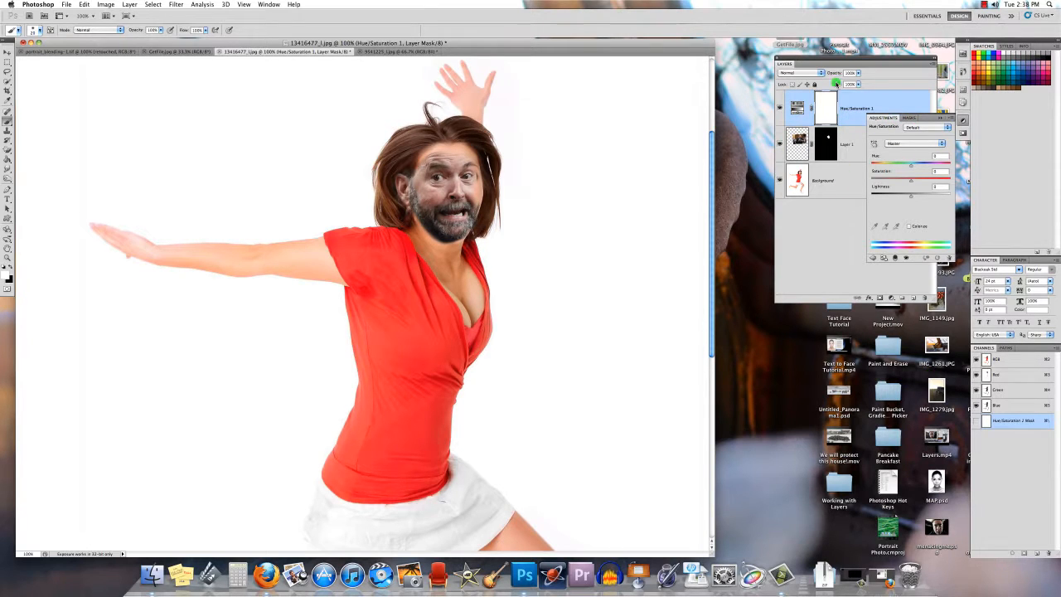
{"action": "left_click_drag", "start_coordinate": [837, 63], "coordinate": [720, 73]}
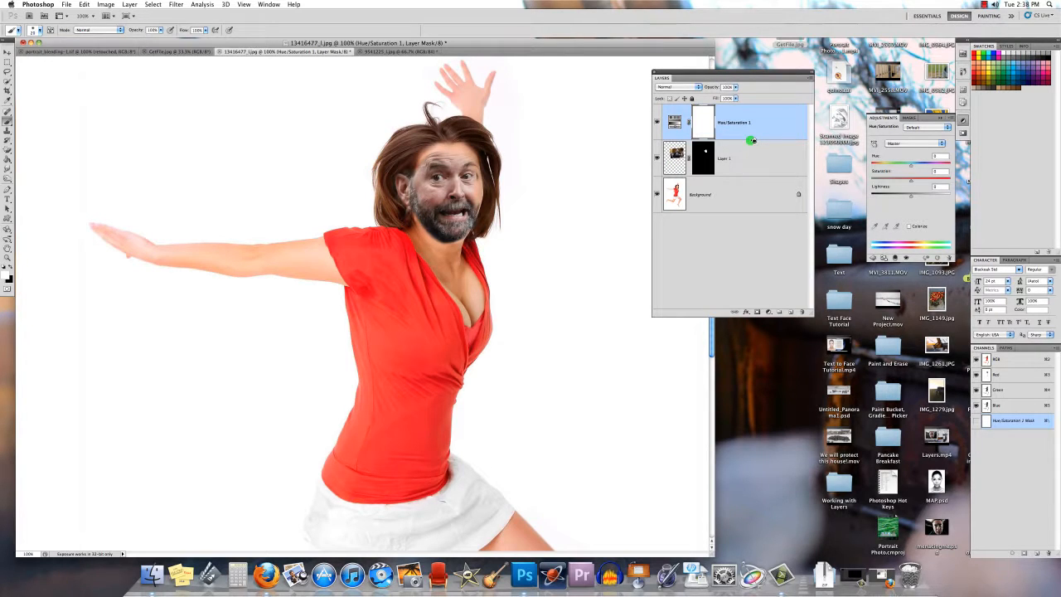
{"action": "left_click", "coordinate": [752, 140], "text": "alt"}
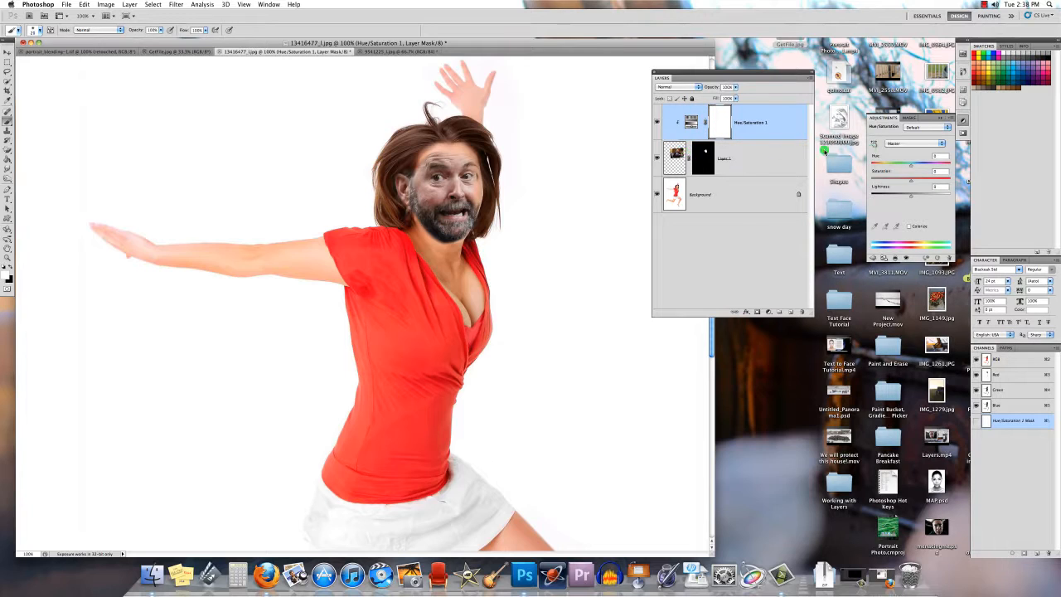
Try a hue shift and reset it to about zero, hide the adjustment and add an empty layer.
{"action": "left_click_drag", "start_coordinate": [910, 166], "coordinate": [906, 167]}
{"action": "mouse_move", "coordinate": [917, 165]}
{"action": "left_mouse_down"}
{"action": "mouse_move", "coordinate": [895, 181]}
{"action": "mouse_move", "coordinate": [929, 182]}
{"action": "left_mouse_up"}
{"action": "left_click", "coordinate": [656, 123]}
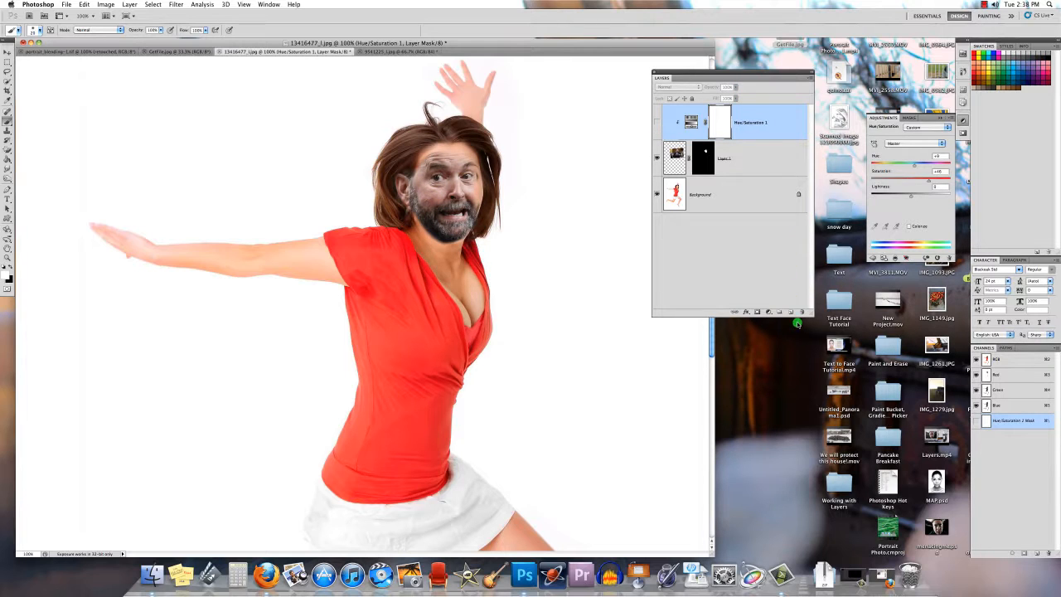
{"action": "left_click", "coordinate": [793, 312]}
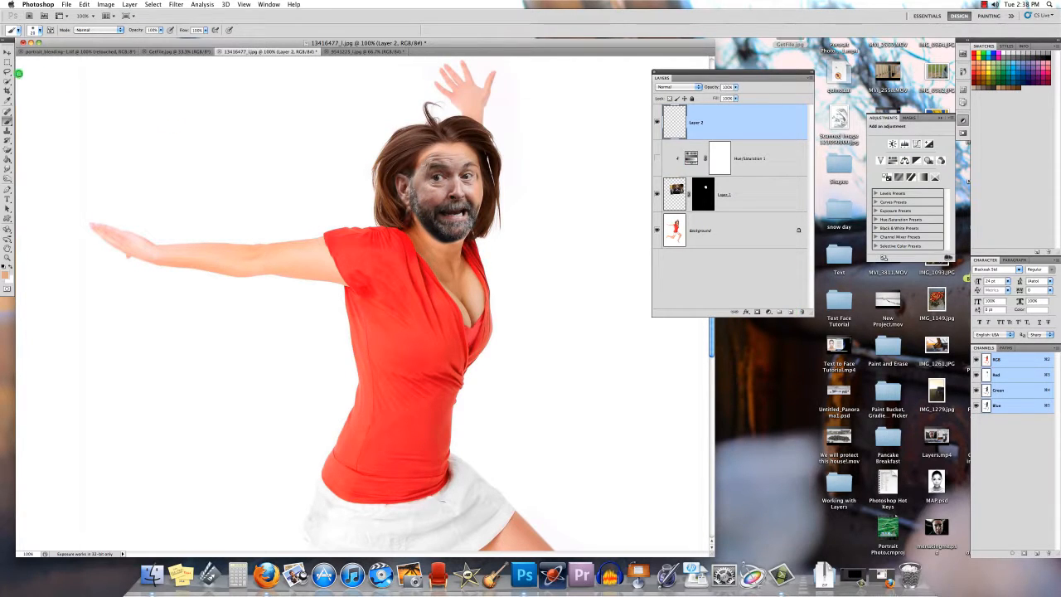
Lasso the face and fill it with skin colour sampled from the forehead.
{"action": "left_click", "coordinate": [9, 73]}
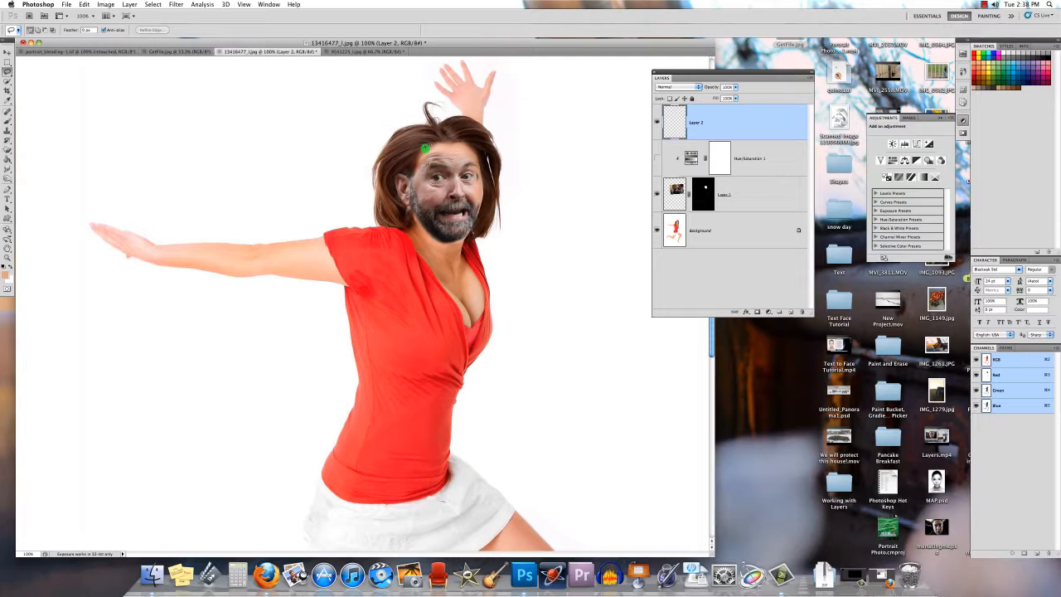
{"action": "mouse_move", "coordinate": [417, 163]}
{"action": "left_mouse_down"}
{"action": "mouse_move", "coordinate": [426, 230]}
{"action": "mouse_move", "coordinate": [472, 151]}
{"action": "mouse_move", "coordinate": [415, 154]}
{"action": "left_mouse_up"}
{"action": "left_click", "coordinate": [8, 99]}
{"action": "left_click", "coordinate": [459, 148]}
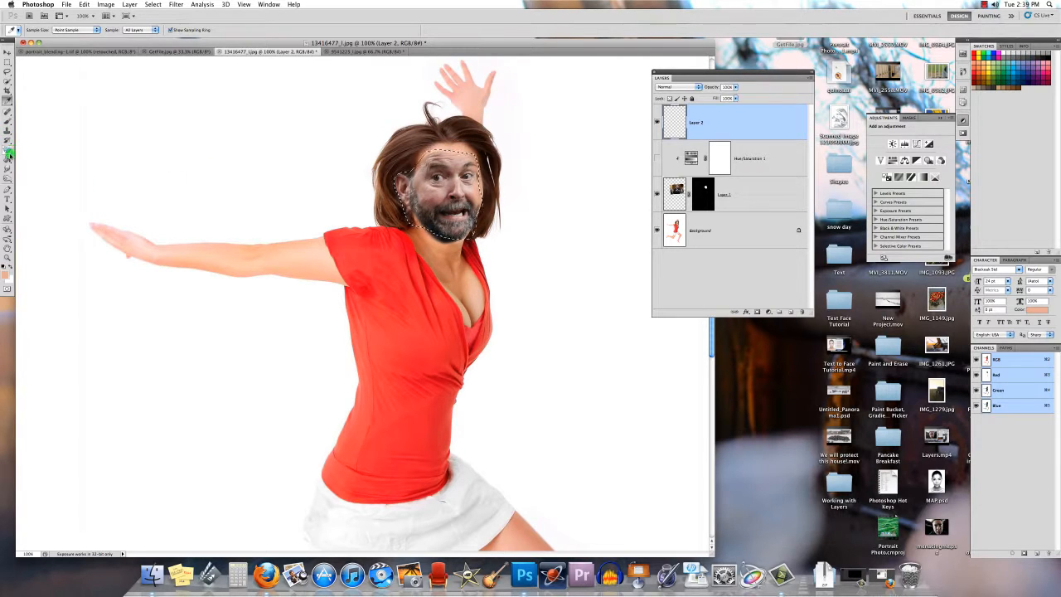
{"action": "left_click", "coordinate": [7, 155]}
{"action": "left_click", "coordinate": [450, 178]}
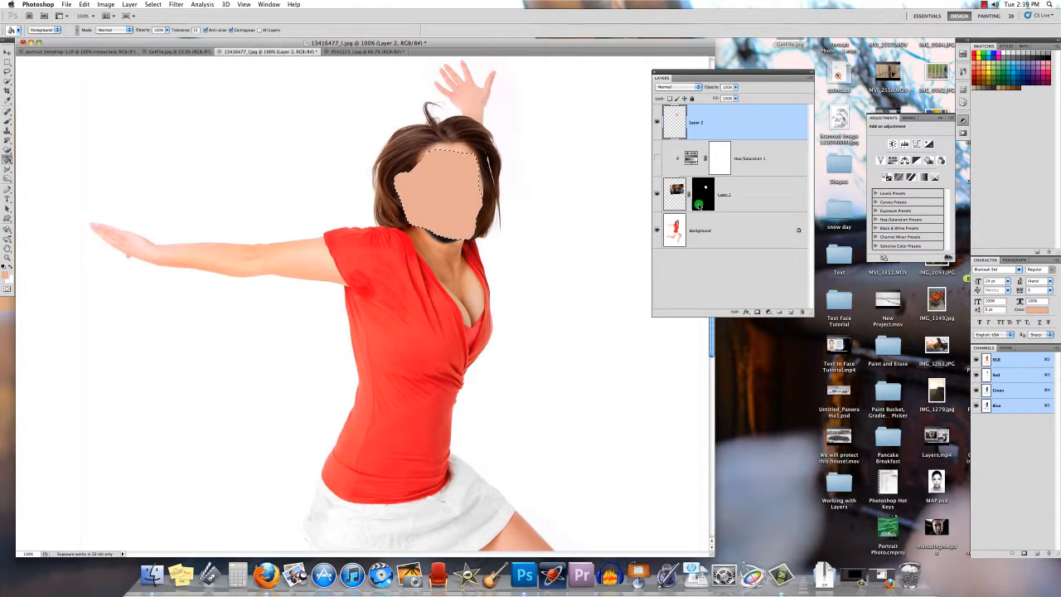
Set the fill layer to Overlay at reduced opacity, deselect, and select the Hue/Saturation layer.
{"action": "left_click", "coordinate": [684, 87]}
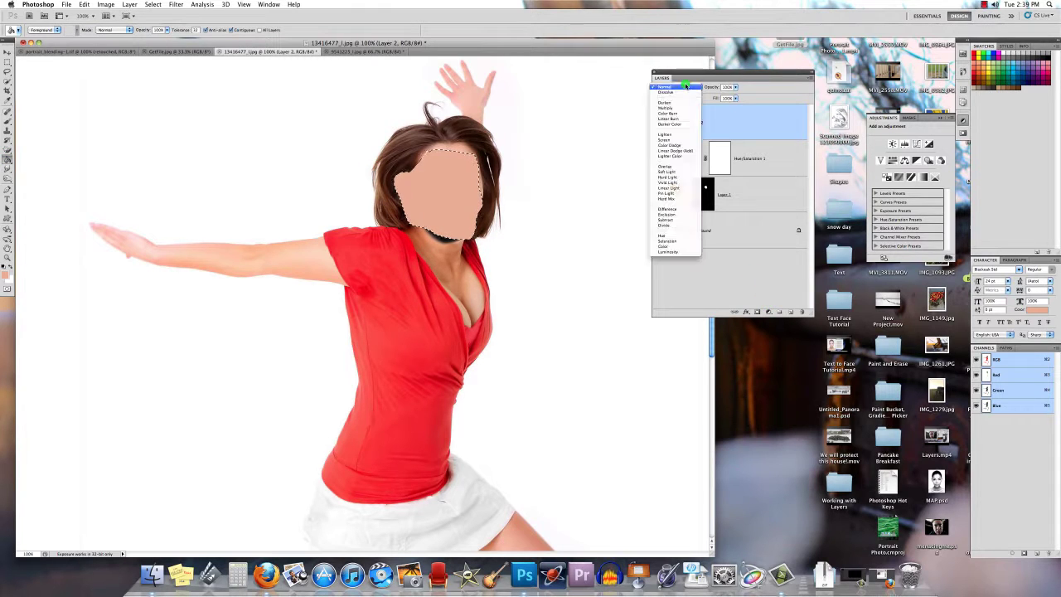
{"action": "left_click", "coordinate": [689, 236]}
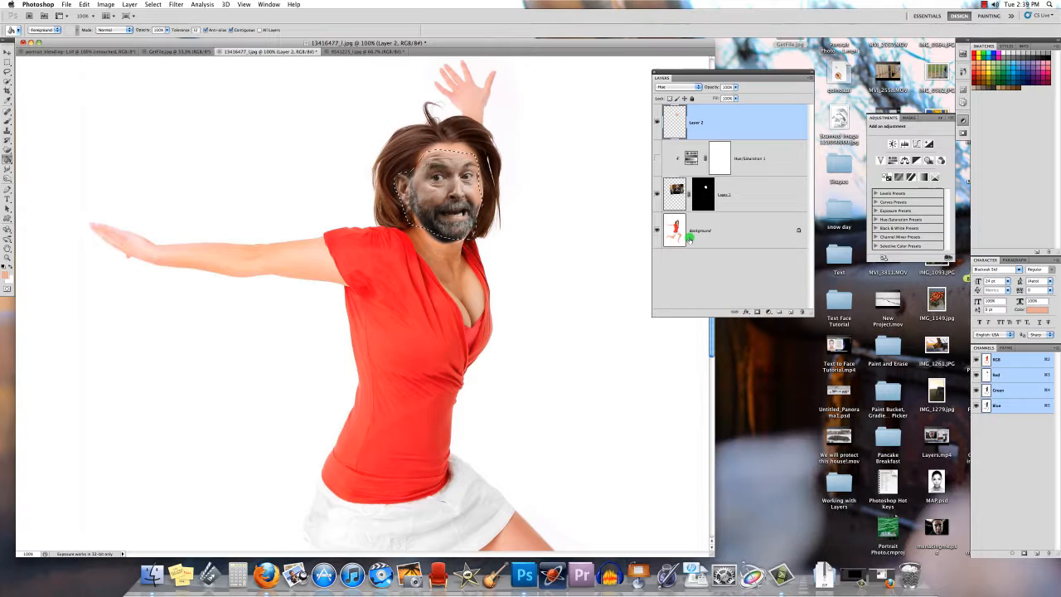
{"action": "left_click", "coordinate": [684, 86]}
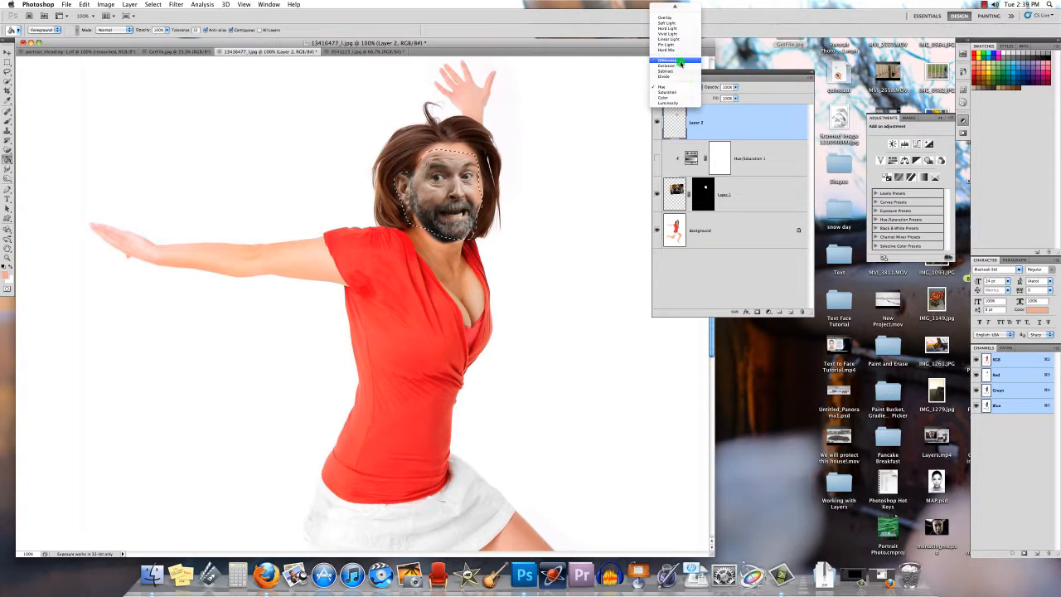
{"action": "left_click", "coordinate": [675, 17]}
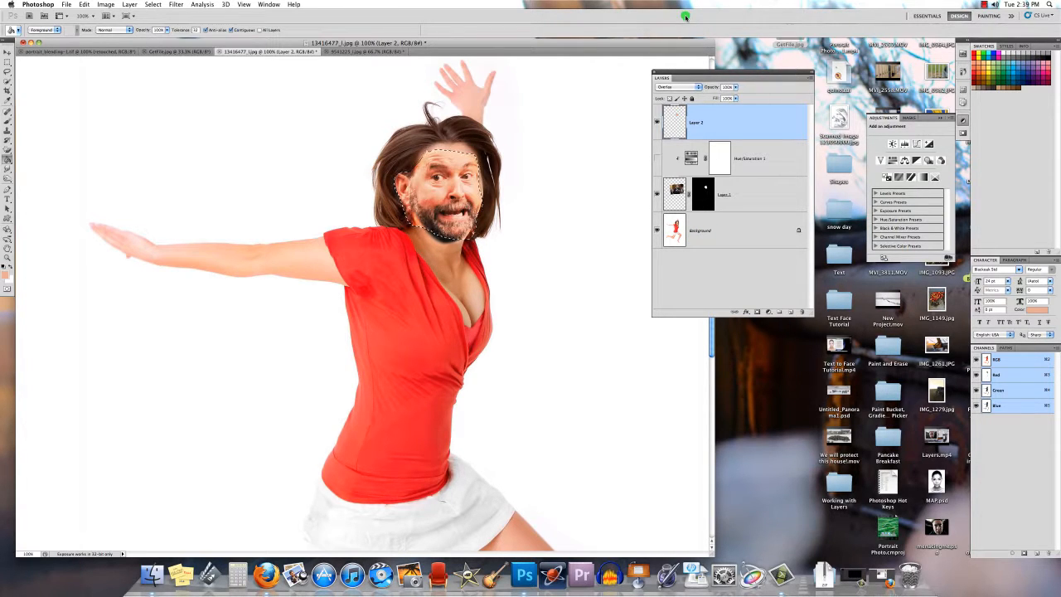
{"action": "left_click", "coordinate": [735, 86]}
{"action": "left_click_drag", "start_coordinate": [726, 97], "coordinate": [720, 98]}
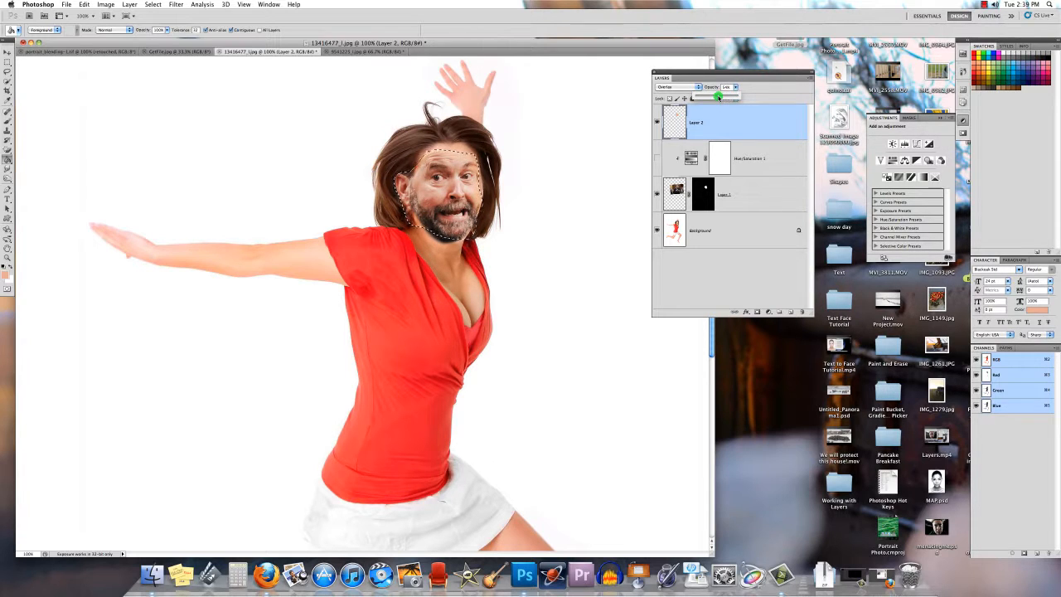
{"action": "left_click", "coordinate": [684, 92]}
{"action": "key", "text": "ctrl+d"}
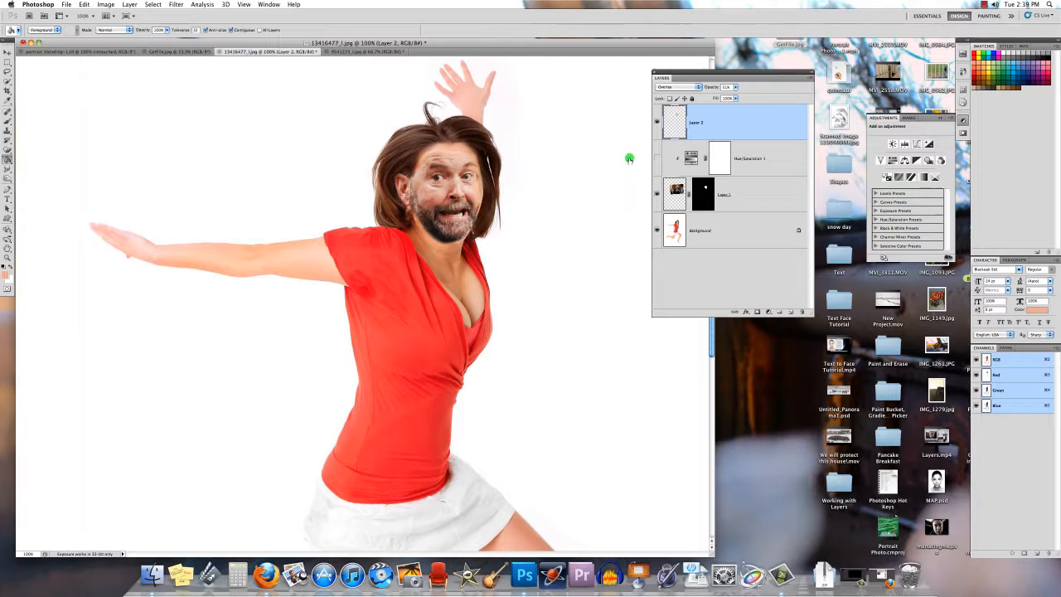
{"action": "left_click", "coordinate": [662, 158]}
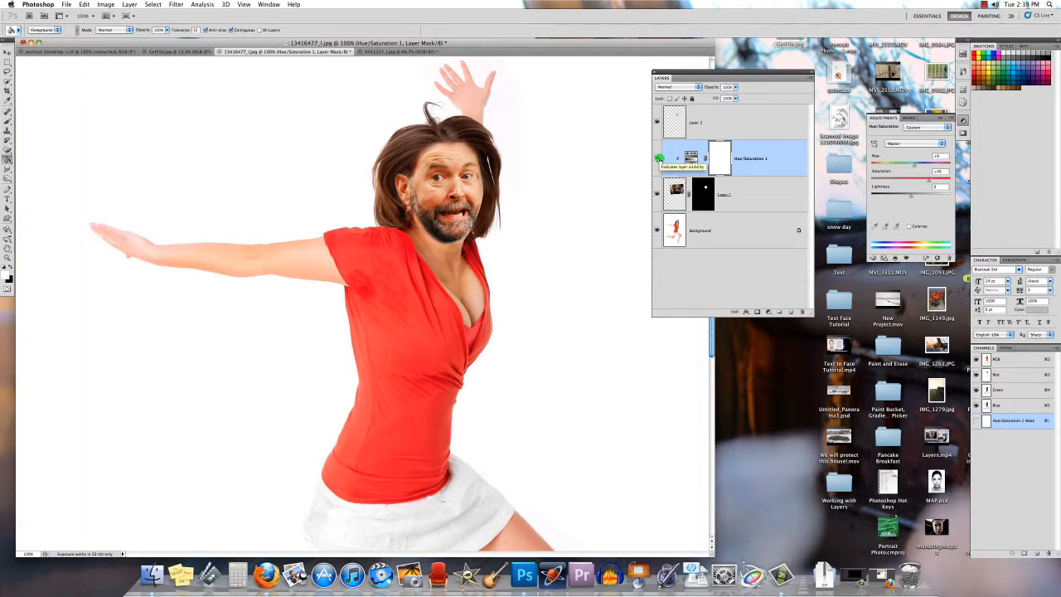
Delete the skin-tone Layer 2, pick the Dodge tool on Layer 1 and zoom out to the whole figure.
{"action": "left_click", "coordinate": [729, 122]}
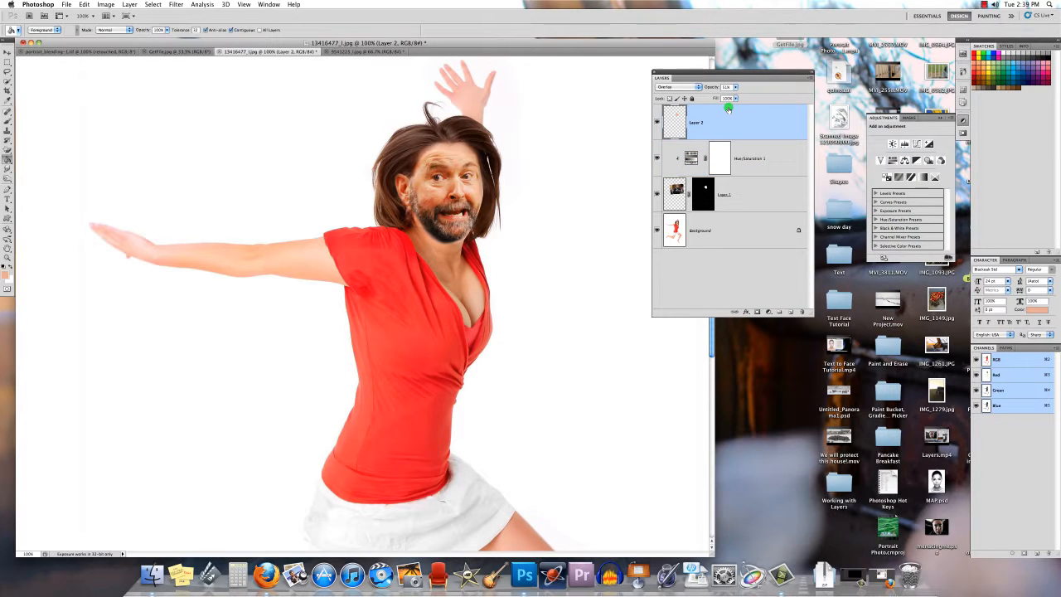
{"action": "key", "text": "BackSpace"}
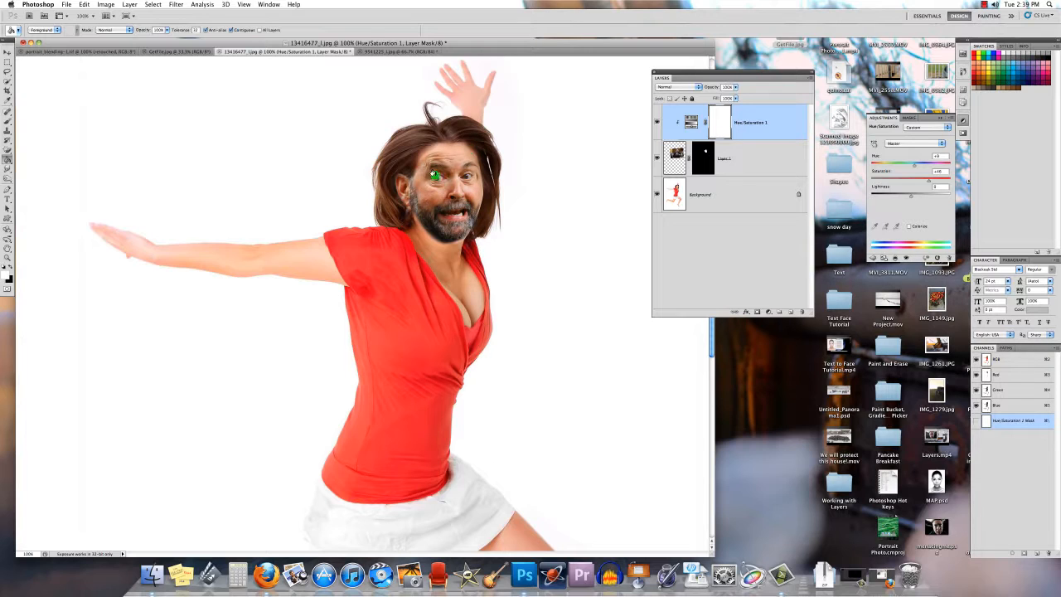
{"action": "left_click", "coordinate": [744, 150]}
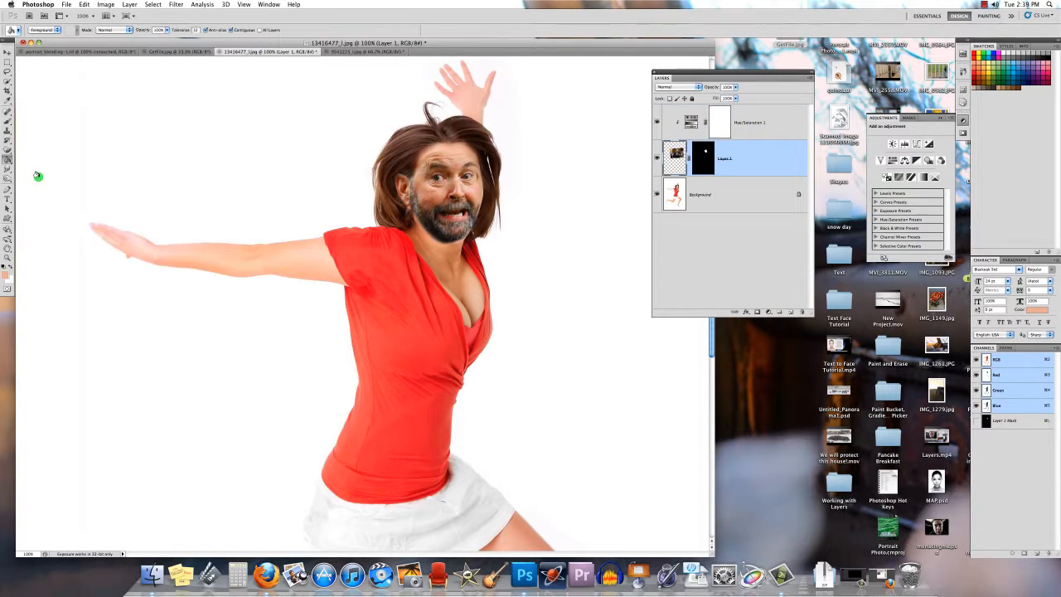
{"action": "left_click", "coordinate": [6, 178]}
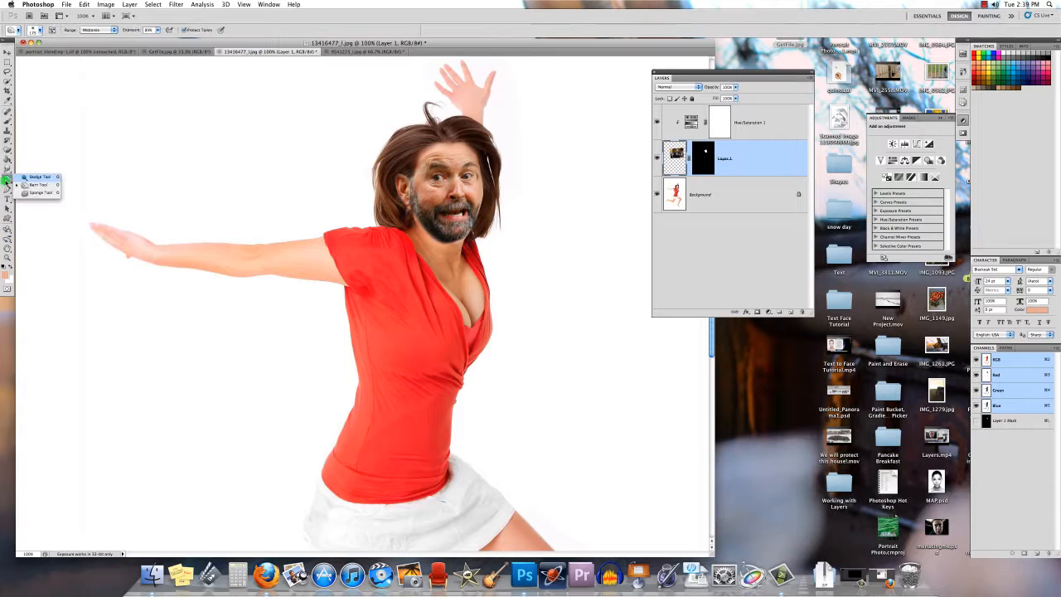
{"action": "left_click", "coordinate": [33, 188]}
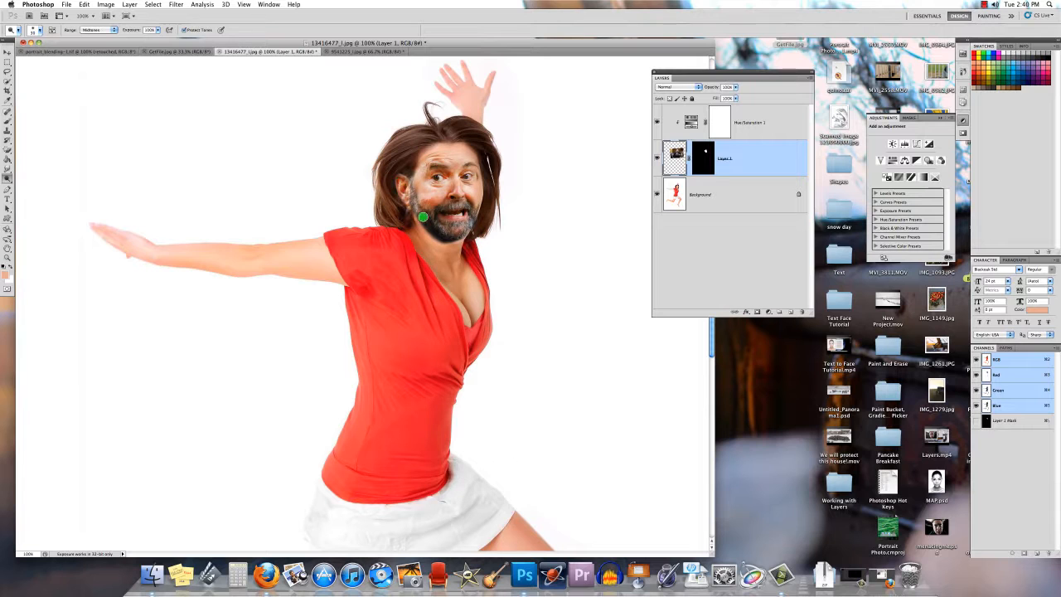
{"action": "key", "text": "super+minus"}
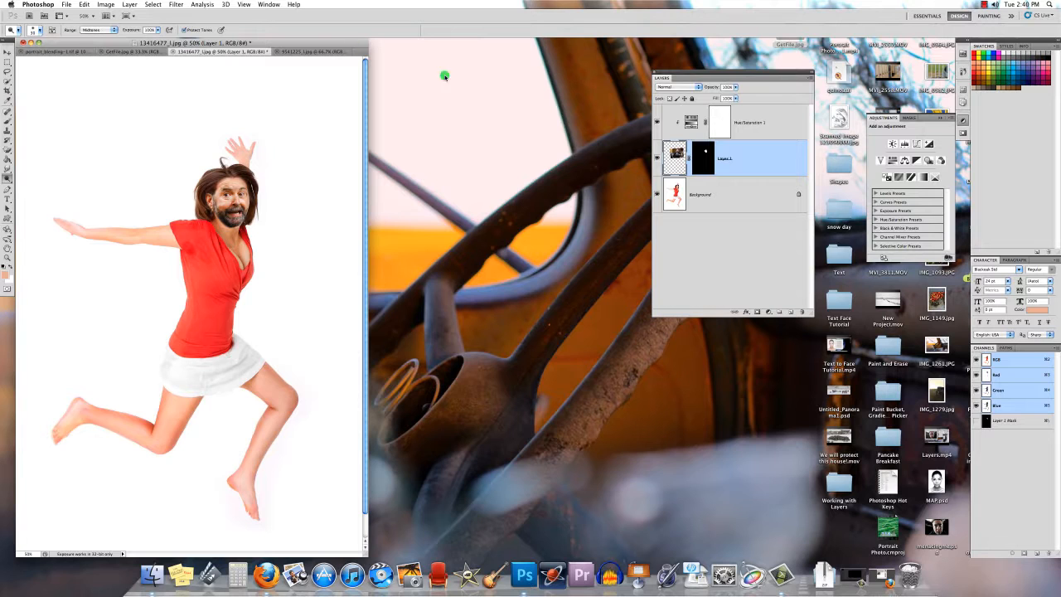
Drag the suited man photo into the jumping businessman image and begin moving it with Free Transform.
{"action": "left_click", "coordinate": [140, 51]}
{"action": "key", "text": "v"}
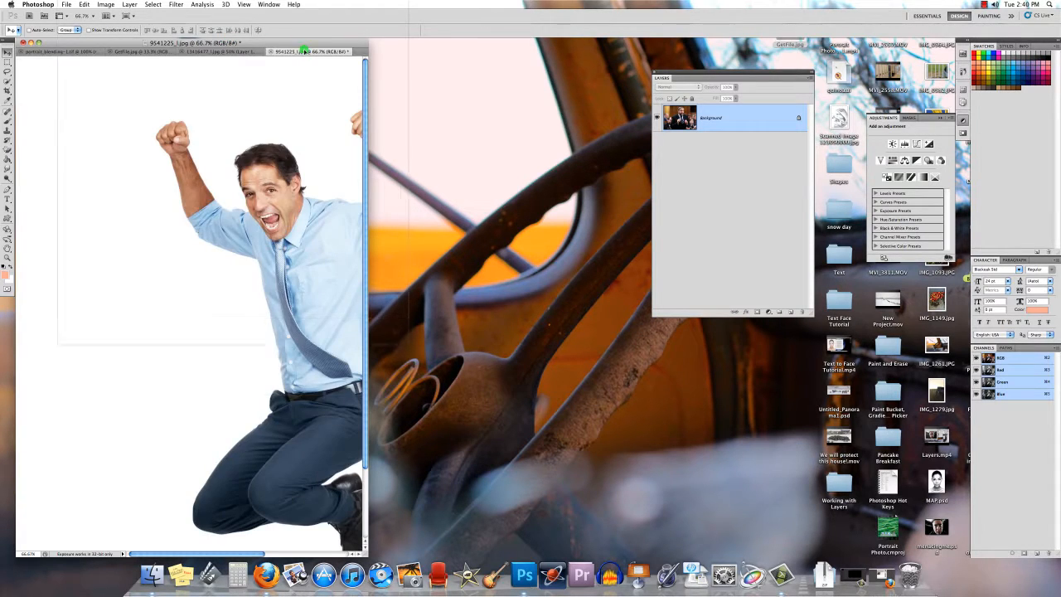
{"action": "left_click_drag", "start_coordinate": [304, 51], "coordinate": [292, 200]}
{"action": "key", "text": "super+t"}
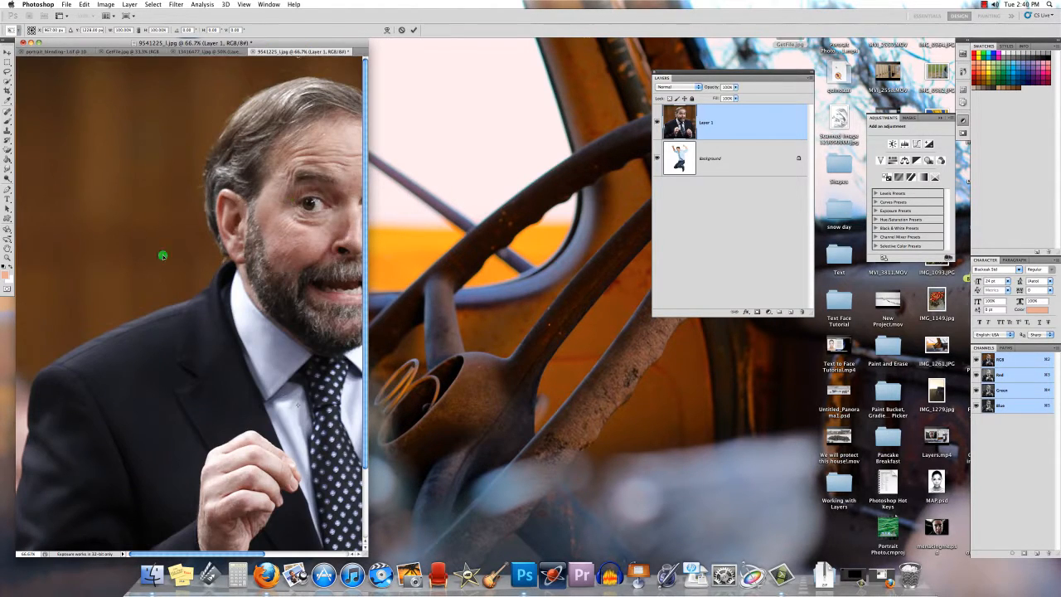
{"action": "mouse_move", "coordinate": [190, 180]}
{"action": "left_mouse_down"}
{"action": "mouse_move", "coordinate": [317, 351]}
{"action": "mouse_move", "coordinate": [165, 266]}
{"action": "mouse_move", "coordinate": [340, 409]}
{"action": "mouse_move", "coordinate": [208, 323]}
{"action": "left_mouse_up"}
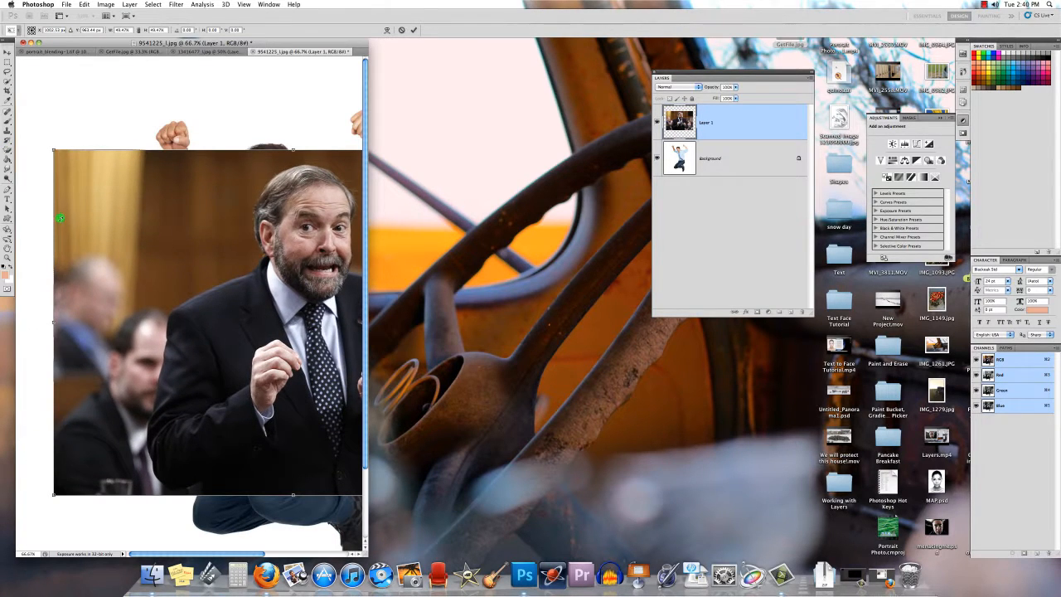
Shrink the suited-man photo and move it down over the jumping man's torso.
{"action": "left_click_drag", "start_coordinate": [48, 154], "coordinate": [90, 249]}
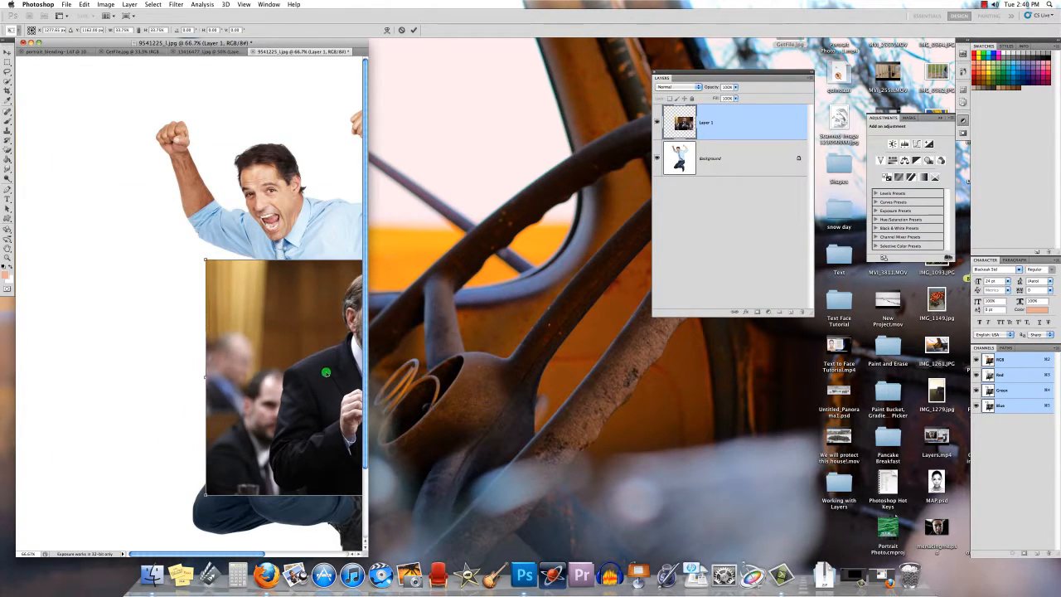
{"action": "left_click_drag", "start_coordinate": [212, 364], "coordinate": [205, 247]}
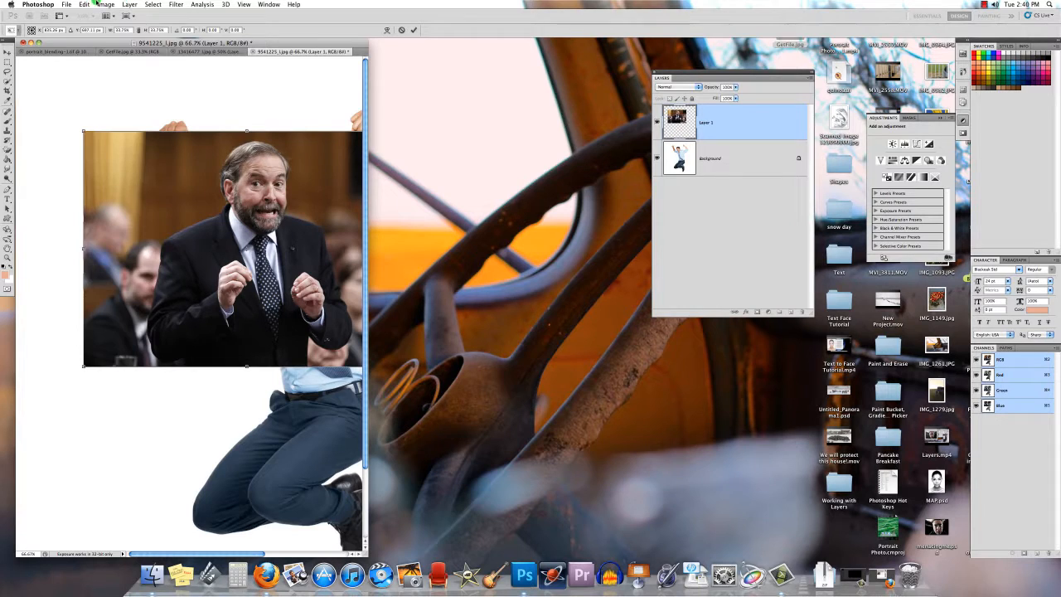
{"action": "left_click", "coordinate": [84, 4]}
{"action": "mouse_move", "coordinate": [128, 188]}
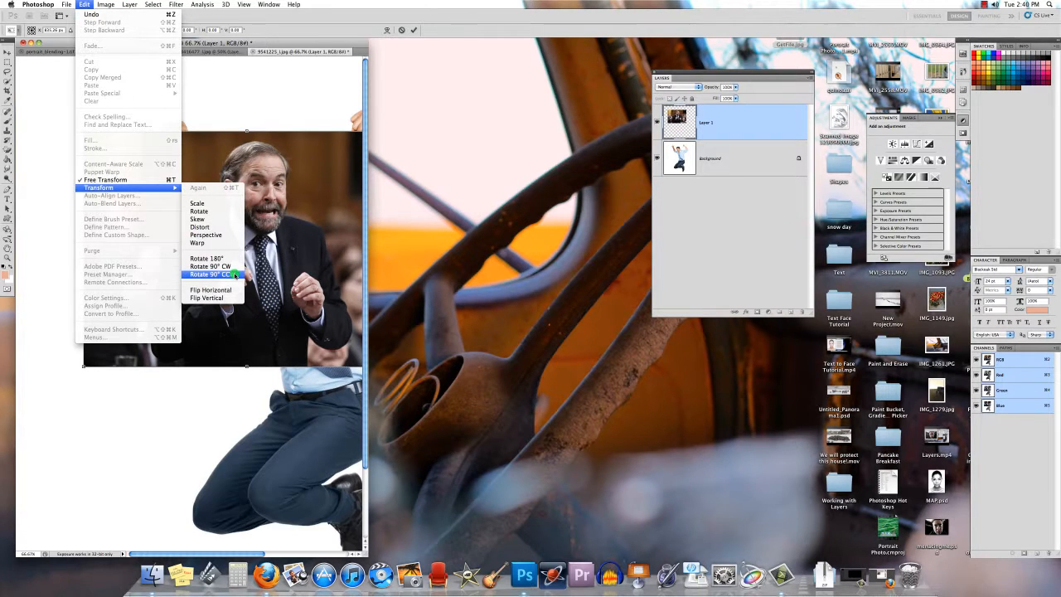
{"action": "left_click", "coordinate": [234, 274]}
{"action": "mouse_move", "coordinate": [305, 248]}
{"action": "left_mouse_down"}
{"action": "mouse_move", "coordinate": [306, 310]}
{"action": "mouse_move", "coordinate": [347, 259]}
{"action": "left_mouse_up"}
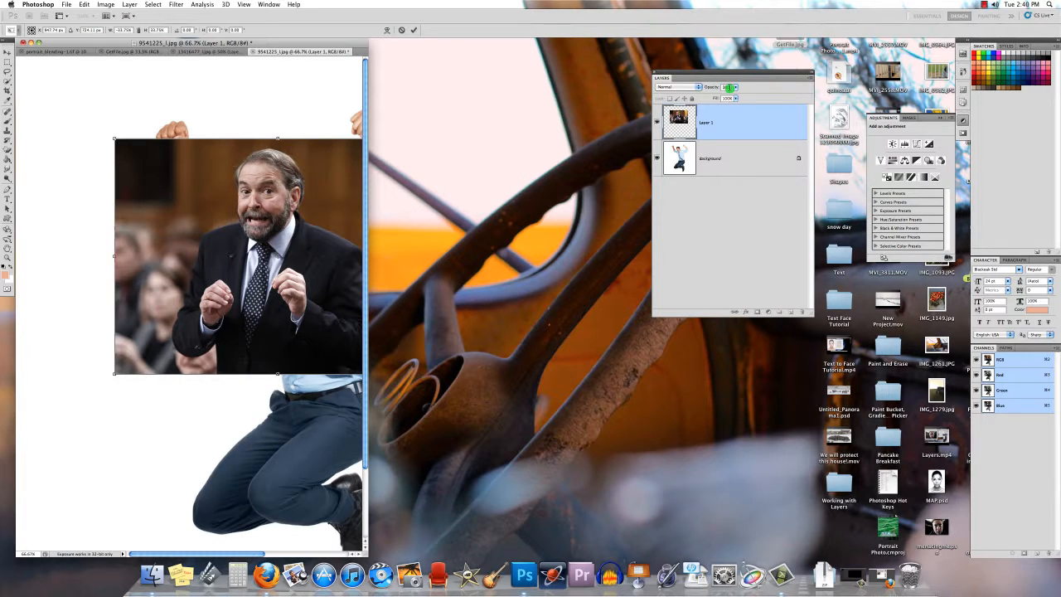
{"action": "type", "text": "1"}
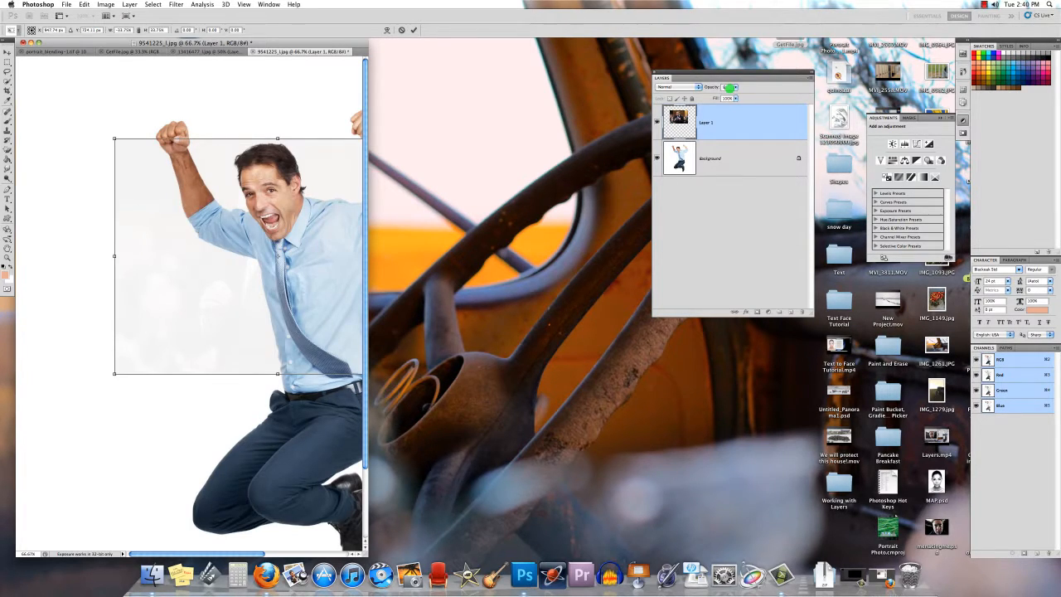
{"action": "type", "text": "5"}
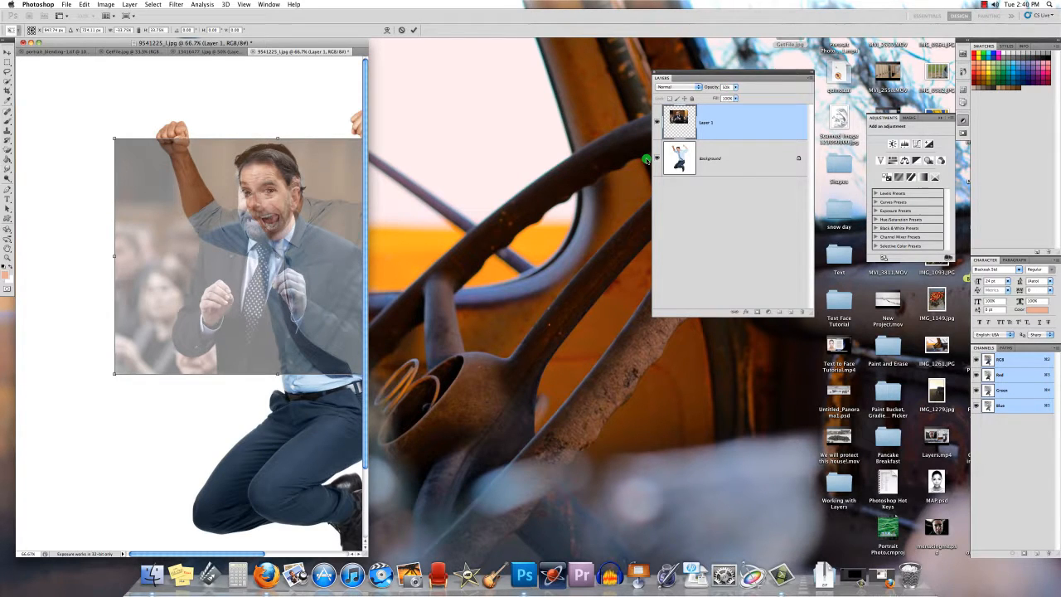
Tilt and nudge the photo to align the faces, commit it, and settle on Normal blending after trying Lighten.
{"action": "left_click_drag", "start_coordinate": [84, 382], "coordinate": [104, 396]}
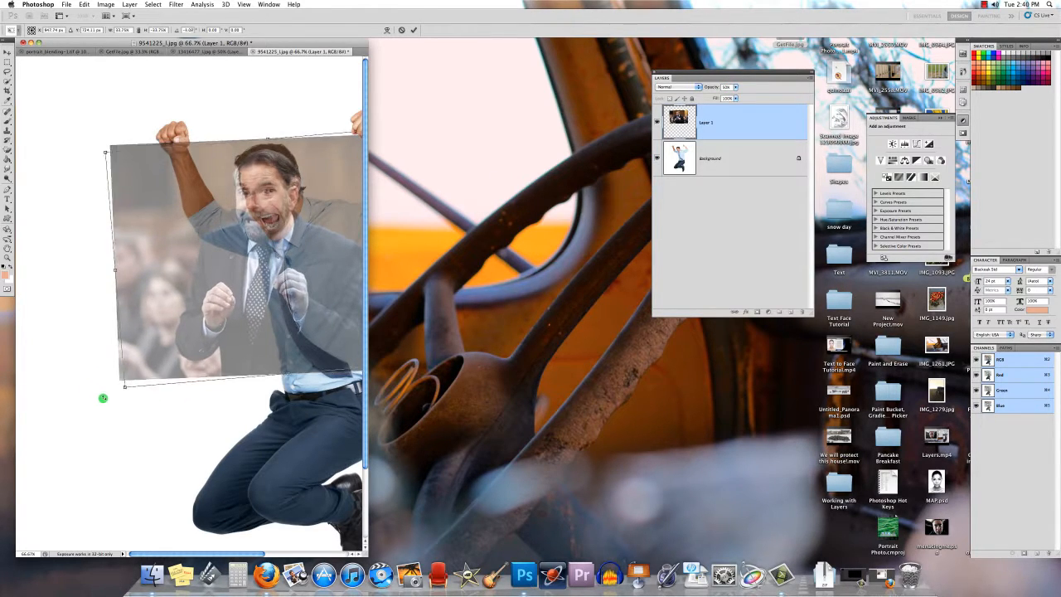
{"action": "left_click_drag", "start_coordinate": [192, 320], "coordinate": [199, 321]}
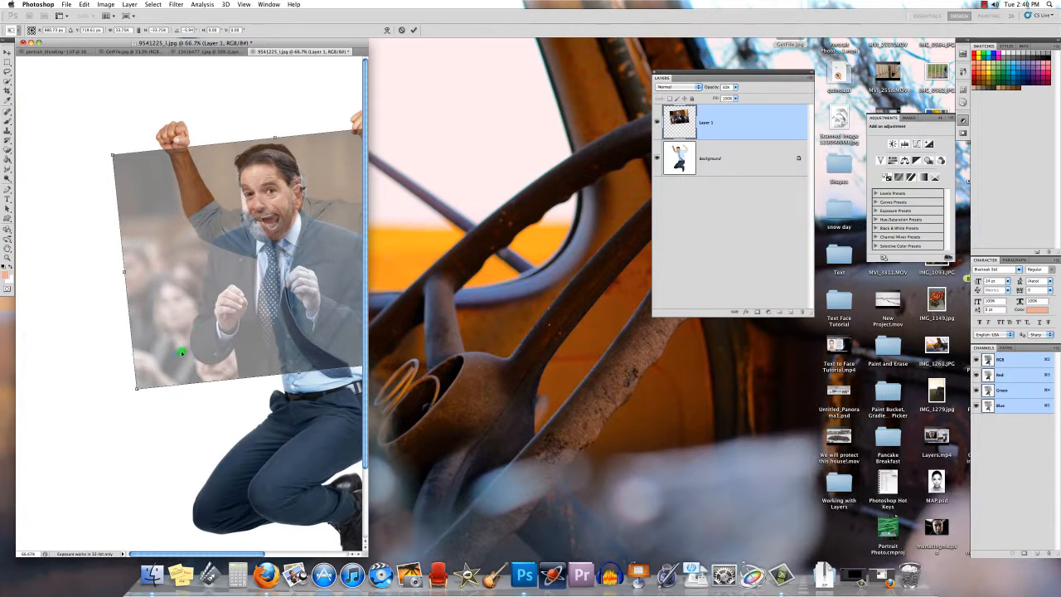
{"action": "key", "text": "Return"}
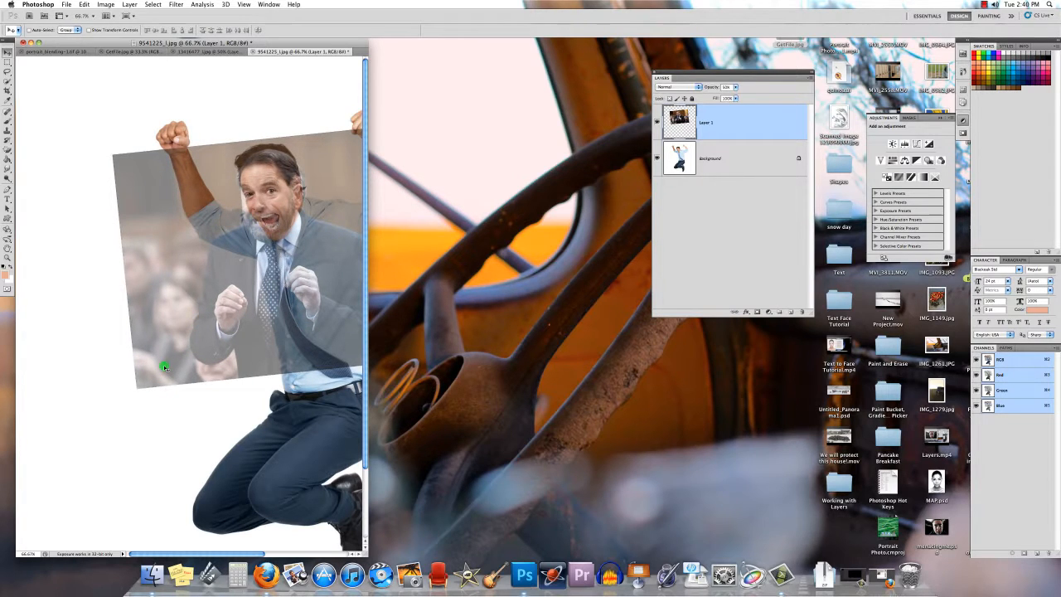
{"action": "key", "text": "shift+plus"}
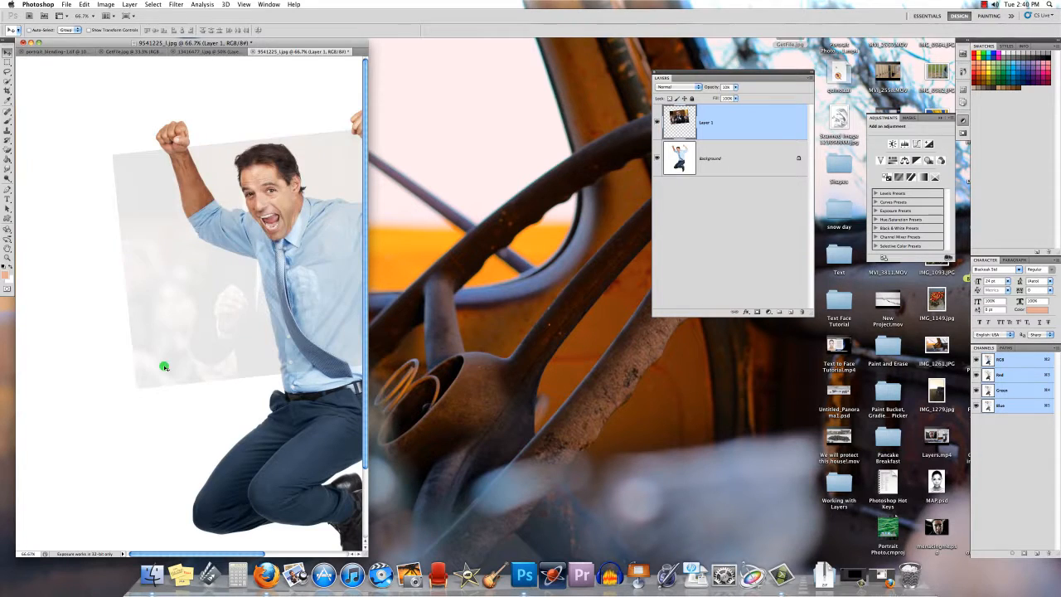
{"action": "key", "text": "shift+plus"}
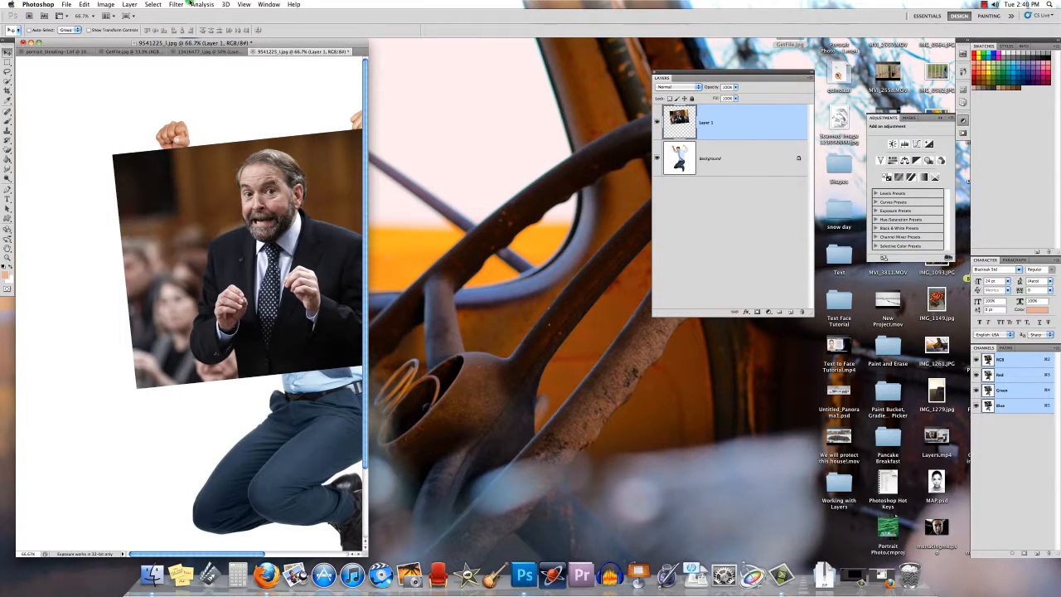
Add a Hide All layer mask to the suit photo and brush its bearded face back over the man's face.
{"action": "left_click", "coordinate": [154, 4]}
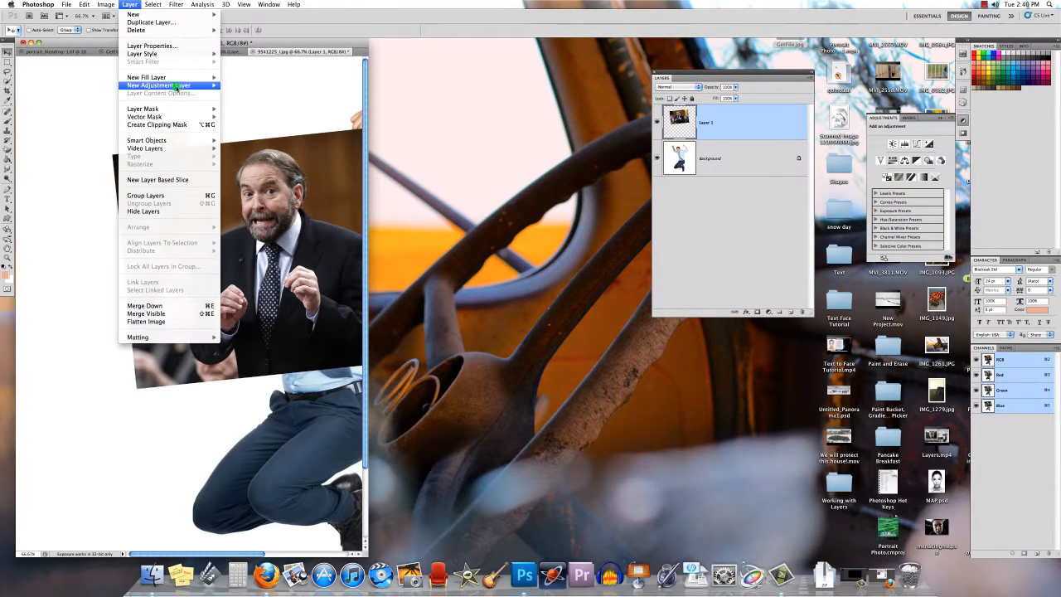
{"action": "mouse_move", "coordinate": [143, 108]}
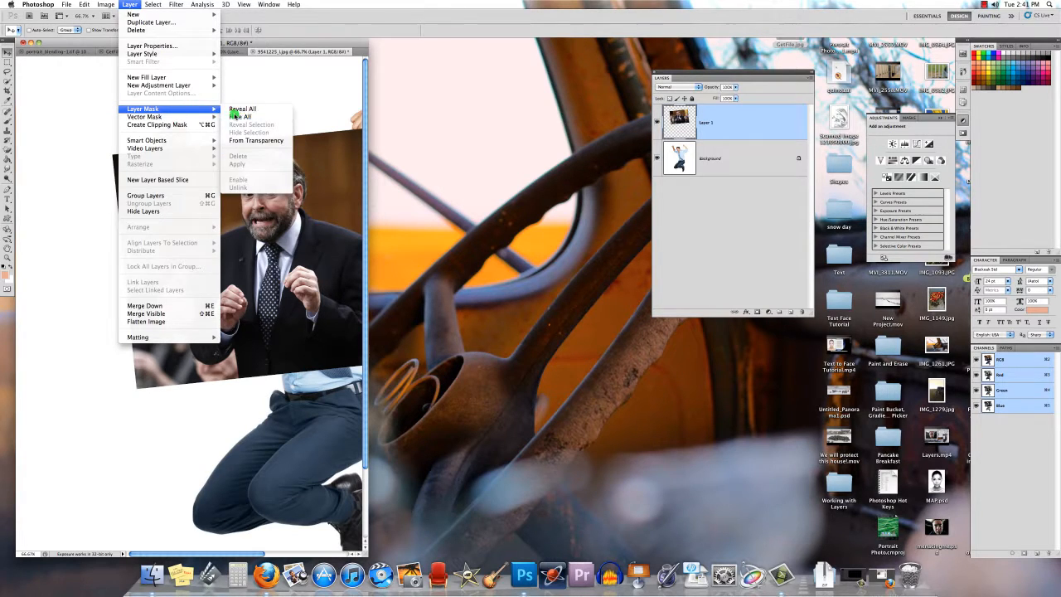
{"action": "left_click", "coordinate": [240, 116]}
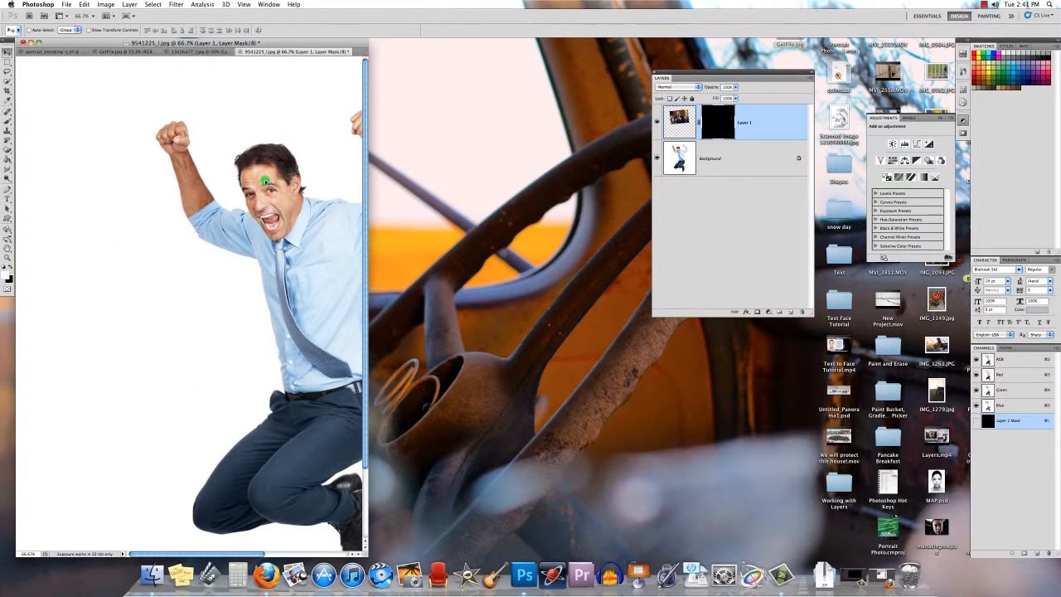
{"action": "key", "text": "b"}
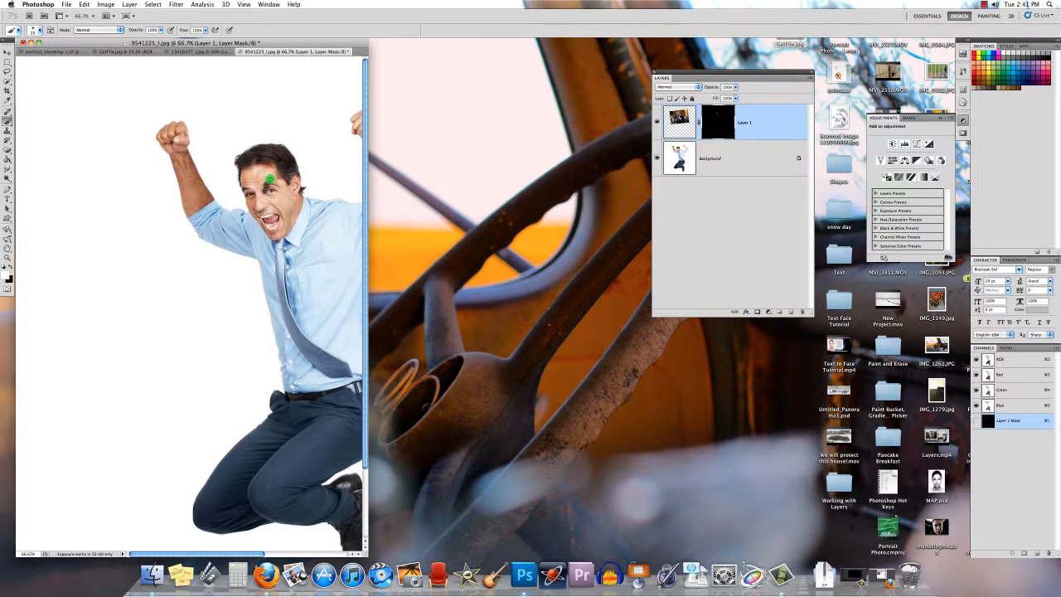
{"action": "mouse_move", "coordinate": [268, 181]}
{"action": "left_mouse_down"}
{"action": "mouse_move", "coordinate": [282, 211]}
{"action": "mouse_move", "coordinate": [250, 192]}
{"action": "mouse_move", "coordinate": [263, 199]}
{"action": "mouse_move", "coordinate": [257, 178]}
{"action": "mouse_move", "coordinate": [270, 222]}
{"action": "mouse_move", "coordinate": [280, 220]}
{"action": "mouse_move", "coordinate": [259, 217]}
{"action": "mouse_move", "coordinate": [257, 185]}
{"action": "mouse_move", "coordinate": [255, 228]}
{"action": "mouse_move", "coordinate": [285, 191]}
{"action": "mouse_move", "coordinate": [255, 234]}
{"action": "mouse_move", "coordinate": [278, 209]}
{"action": "mouse_move", "coordinate": [252, 214]}
{"action": "mouse_move", "coordinate": [269, 181]}
{"action": "left_mouse_up"}
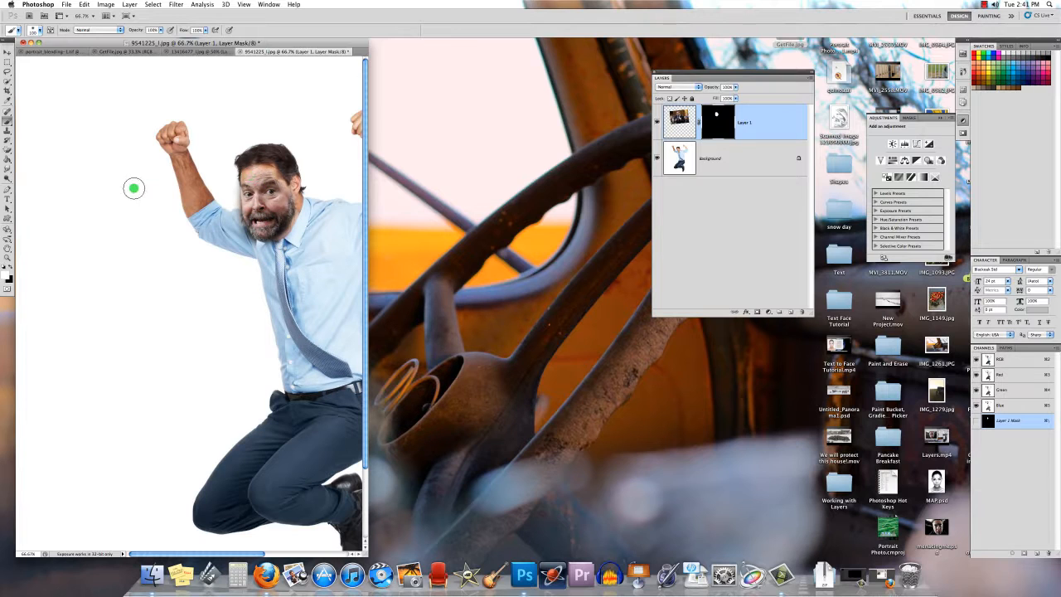
{"action": "key", "text": "ctrl+minus"}
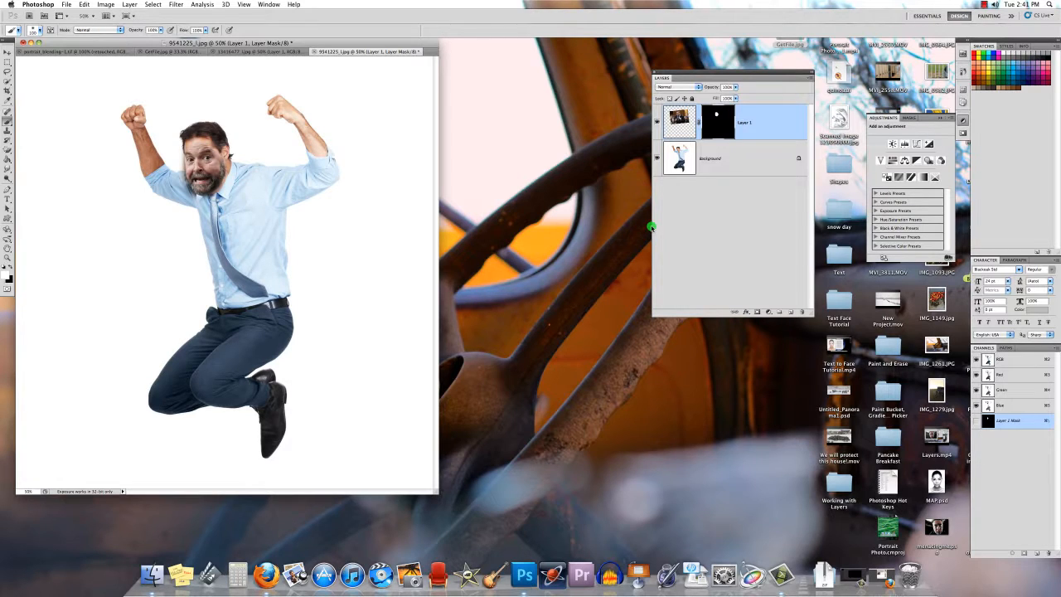
Add a Hue/Saturation layer clipped to the face, shift hue and raise saturation toward the body's skin tone.
{"action": "left_click", "coordinate": [766, 312]}
{"action": "left_click", "coordinate": [788, 388]}
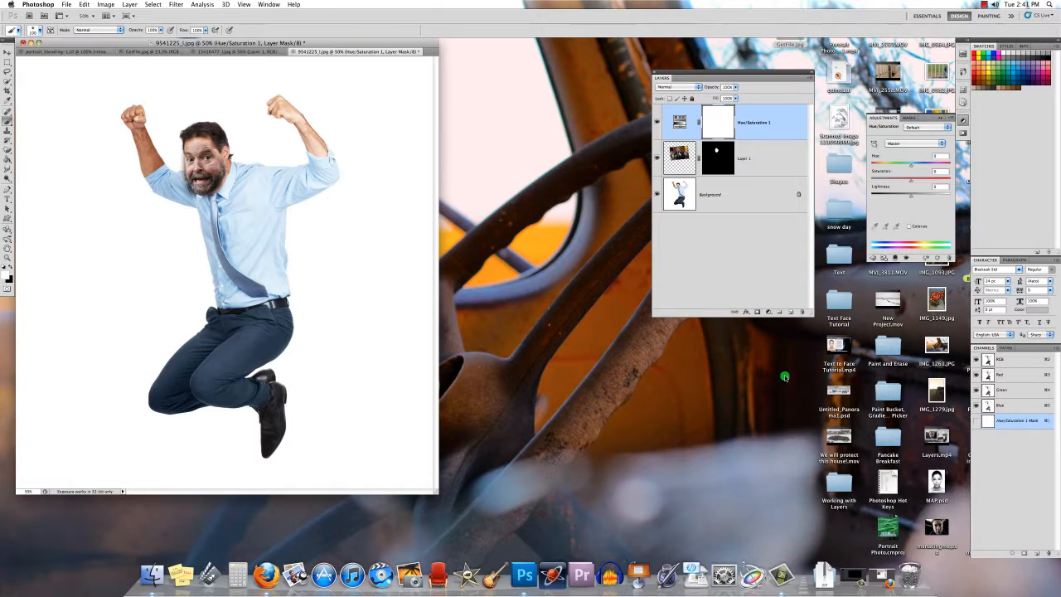
{"action": "left_click", "coordinate": [756, 141], "text": "alt"}
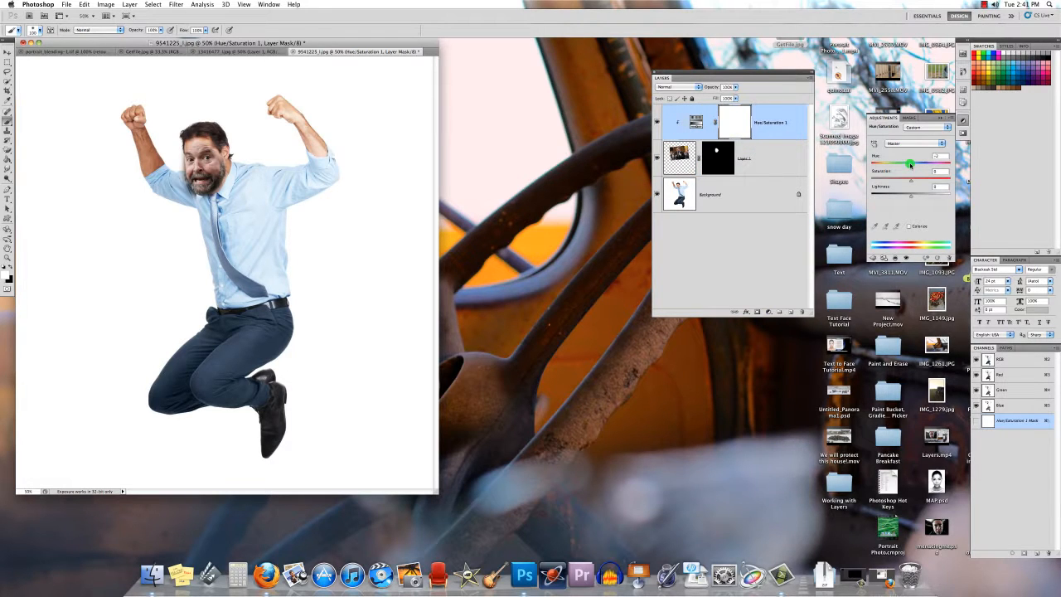
{"action": "left_click_drag", "start_coordinate": [907, 165], "coordinate": [914, 165]}
{"action": "left_click_drag", "start_coordinate": [906, 181], "coordinate": [913, 181]}
{"action": "left_click", "coordinate": [772, 166]}
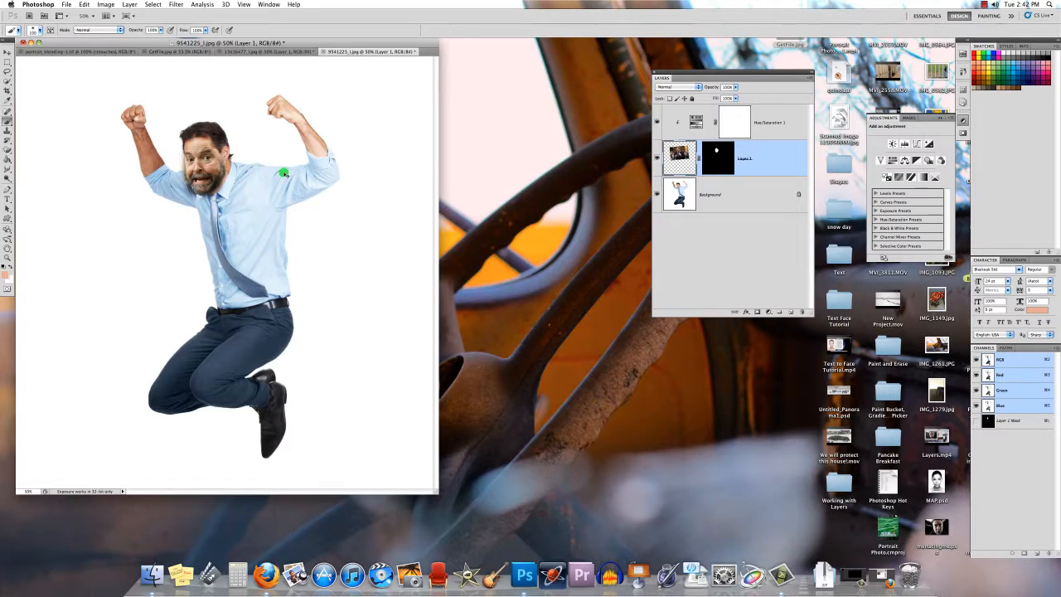
Zoom to 300% and paint the mask along the face's left edge with a smaller brush, then return to 100%.
{"action": "key", "text": "ctrl+plus"}
{"action": "mouse_move", "coordinate": [282, 170]}
{"action": "left_mouse_down"}
{"action": "mouse_move", "coordinate": [277, 310]}
{"action": "mouse_move", "coordinate": [191, 150]}
{"action": "mouse_move", "coordinate": [464, 506]}
{"action": "left_mouse_up"}
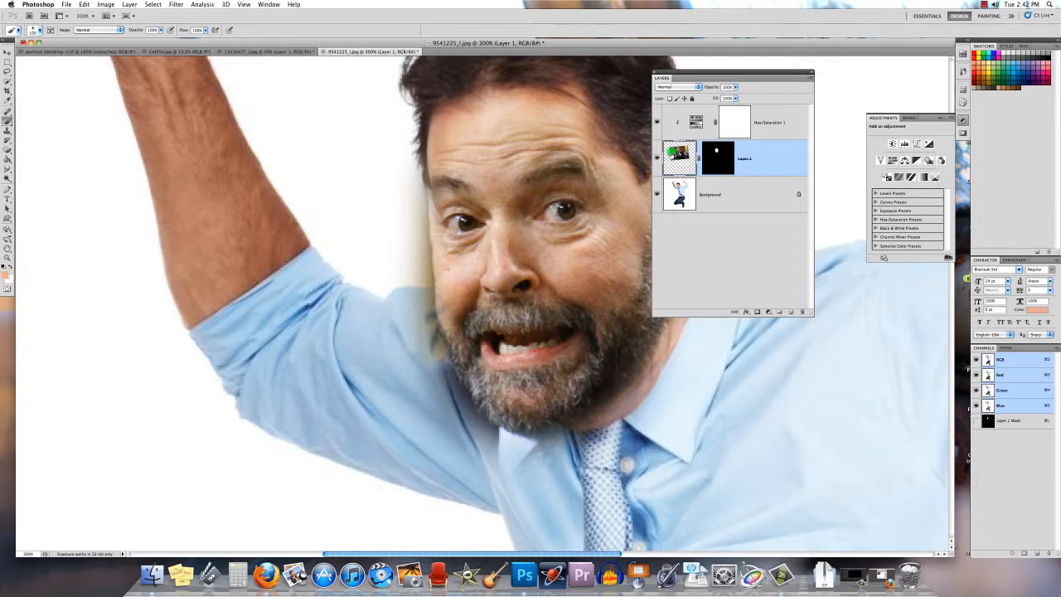
{"action": "double_click", "coordinate": [706, 158]}
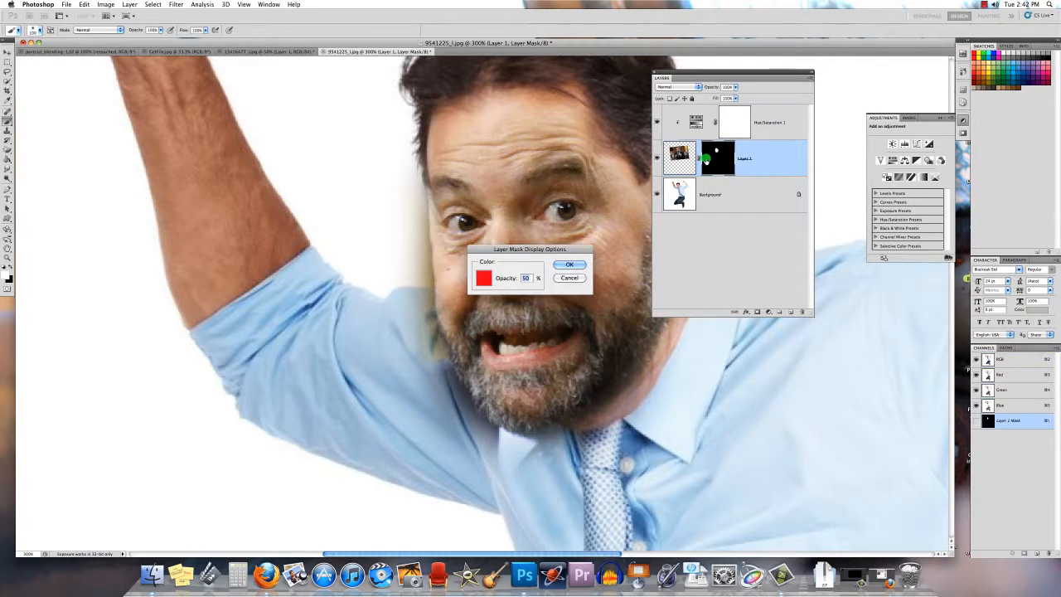
{"action": "left_click", "coordinate": [569, 277]}
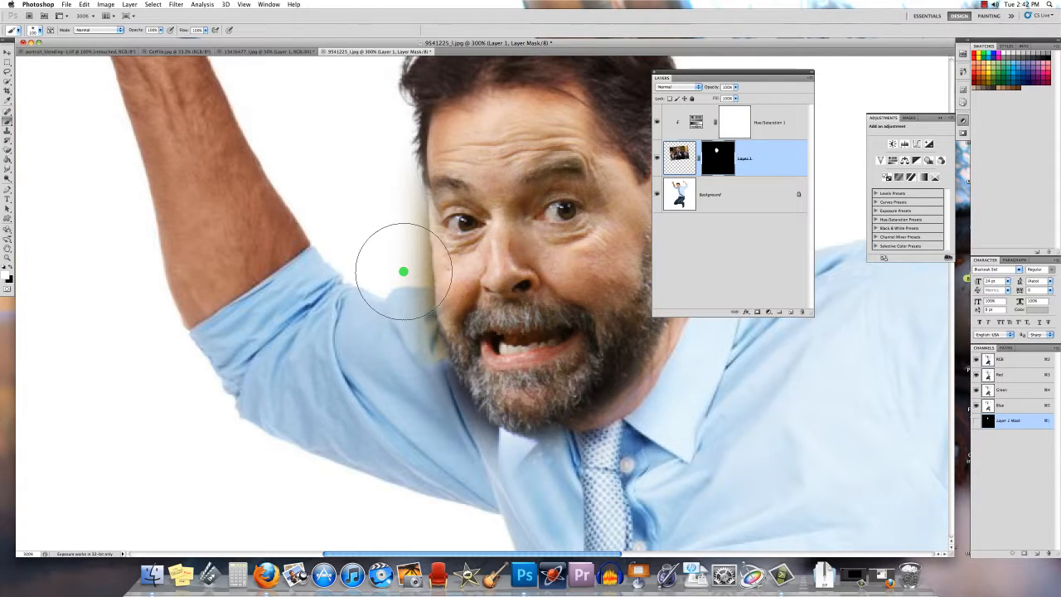
{"action": "key", "text": "bracketleft"}
{"action": "key", "text": "bracketleft"}
{"action": "key", "text": "bracketleft"}
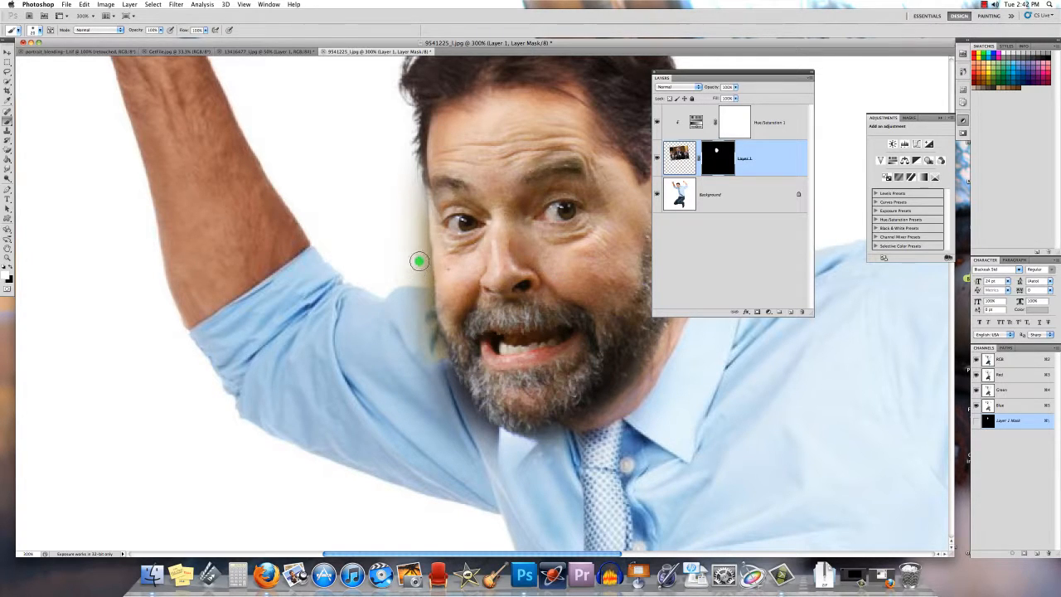
{"action": "mouse_move", "coordinate": [419, 261]}
{"action": "left_mouse_down"}
{"action": "mouse_move", "coordinate": [427, 307]}
{"action": "mouse_move", "coordinate": [418, 256]}
{"action": "mouse_move", "coordinate": [415, 307]}
{"action": "mouse_move", "coordinate": [448, 395]}
{"action": "mouse_move", "coordinate": [497, 454]}
{"action": "mouse_move", "coordinate": [530, 466]}
{"action": "mouse_move", "coordinate": [501, 448]}
{"action": "mouse_move", "coordinate": [597, 444]}
{"action": "mouse_move", "coordinate": [497, 435]}
{"action": "mouse_move", "coordinate": [472, 414]}
{"action": "mouse_move", "coordinate": [515, 449]}
{"action": "mouse_move", "coordinate": [435, 406]}
{"action": "mouse_move", "coordinate": [417, 326]}
{"action": "mouse_move", "coordinate": [414, 190]}
{"action": "mouse_move", "coordinate": [406, 339]}
{"action": "mouse_move", "coordinate": [429, 345]}
{"action": "left_mouse_up"}
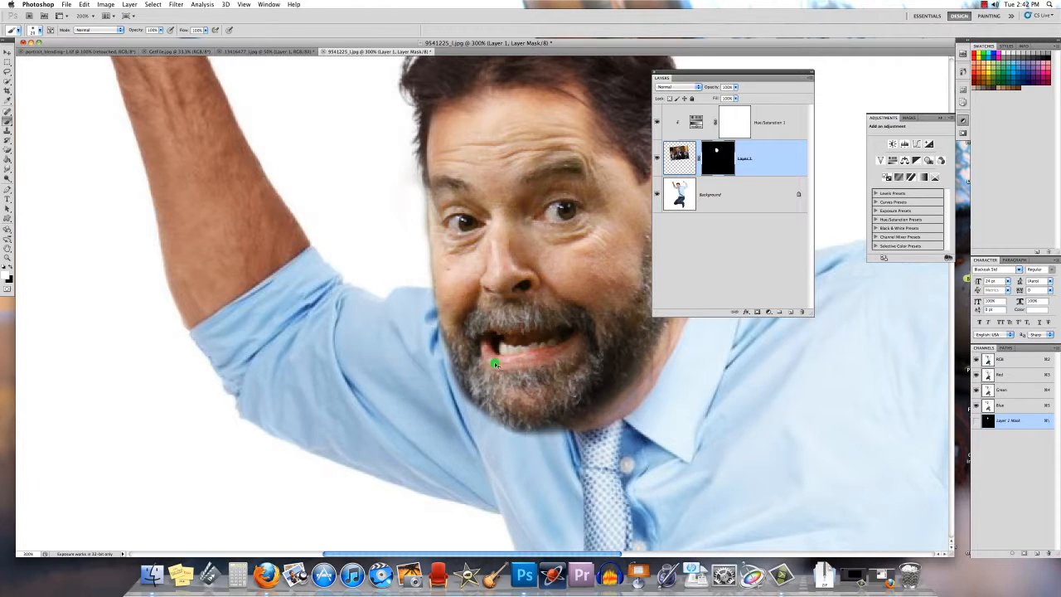
{"action": "key", "text": "ctrl+1"}
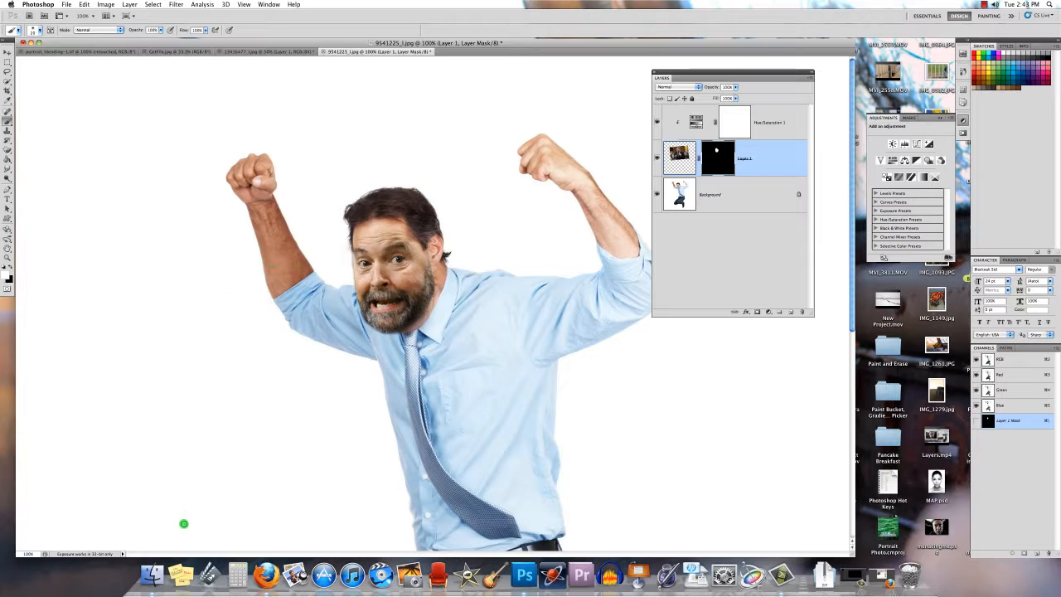
In Firefox, load google.ca and search Google Images for 'dairy cows'.
{"action": "left_click", "coordinate": [266, 571]}
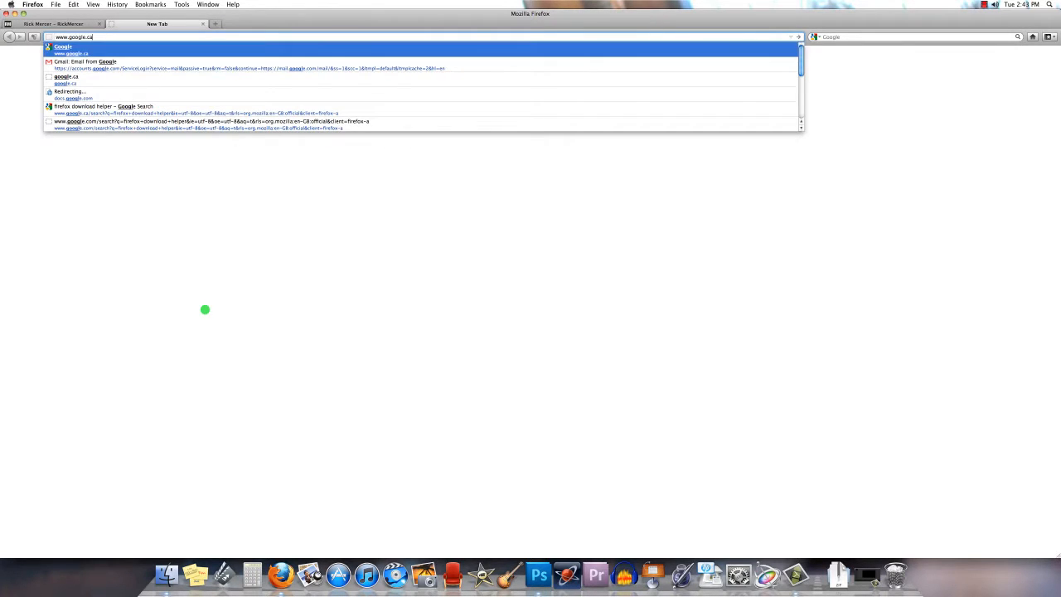
{"action": "key", "text": "Return"}
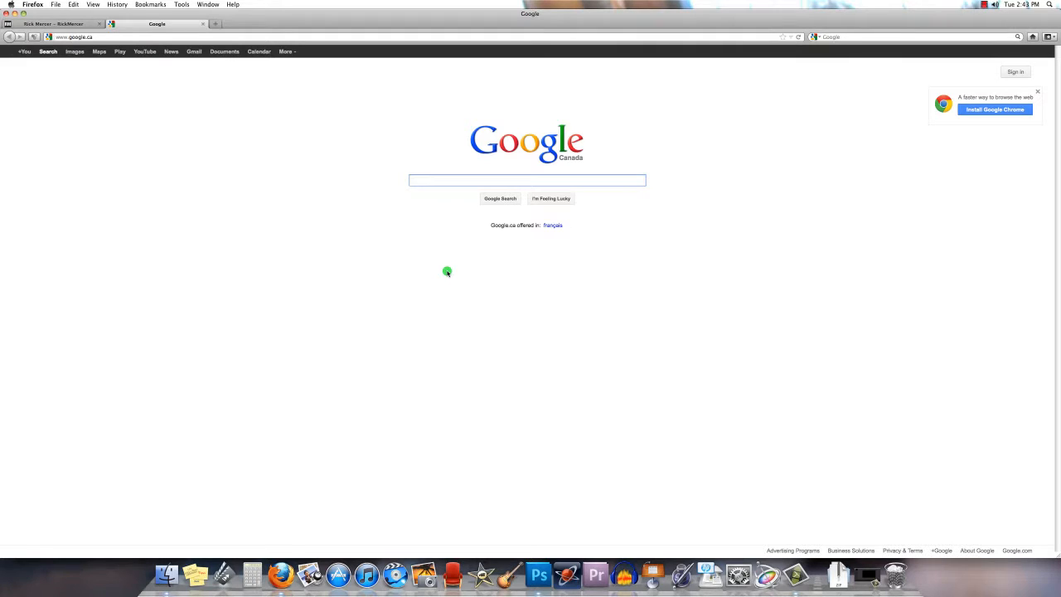
{"action": "type", "text": "diary"}
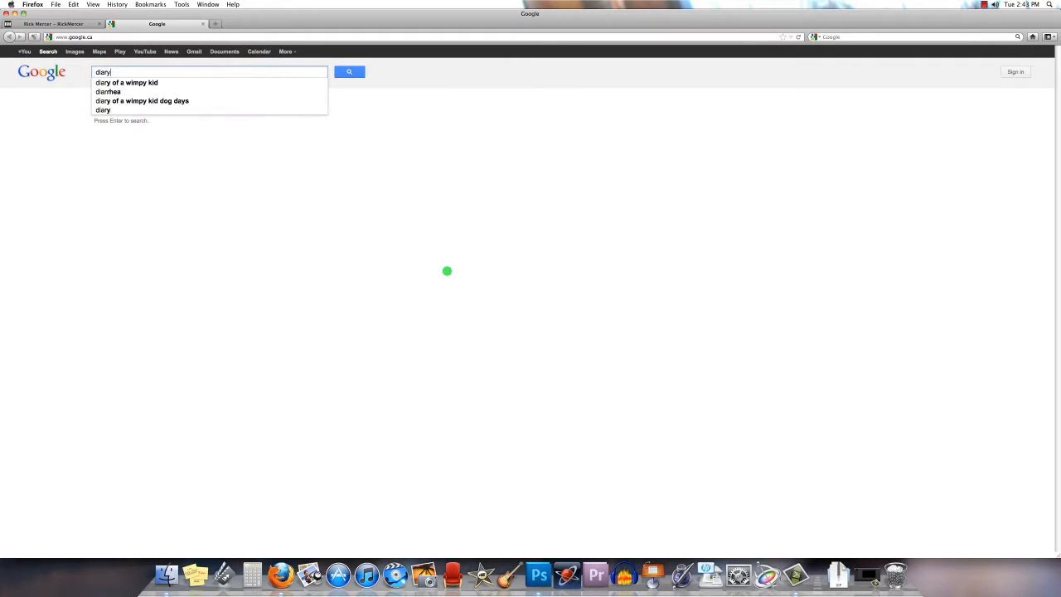
{"action": "key", "text": "BackSpace"}
{"action": "type", "text": "air"}
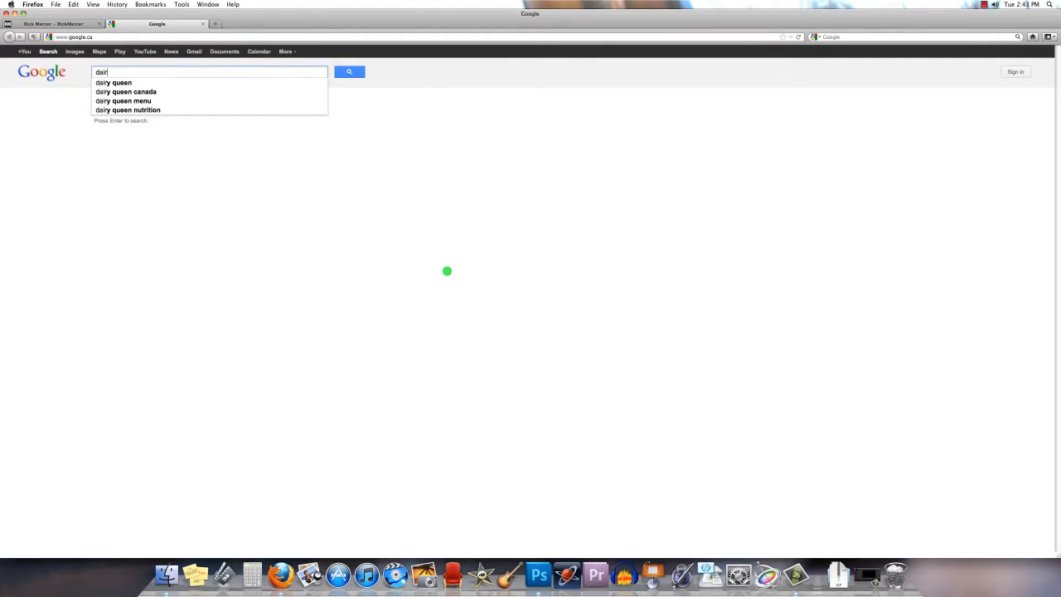
{"action": "type", "text": "y cows"}
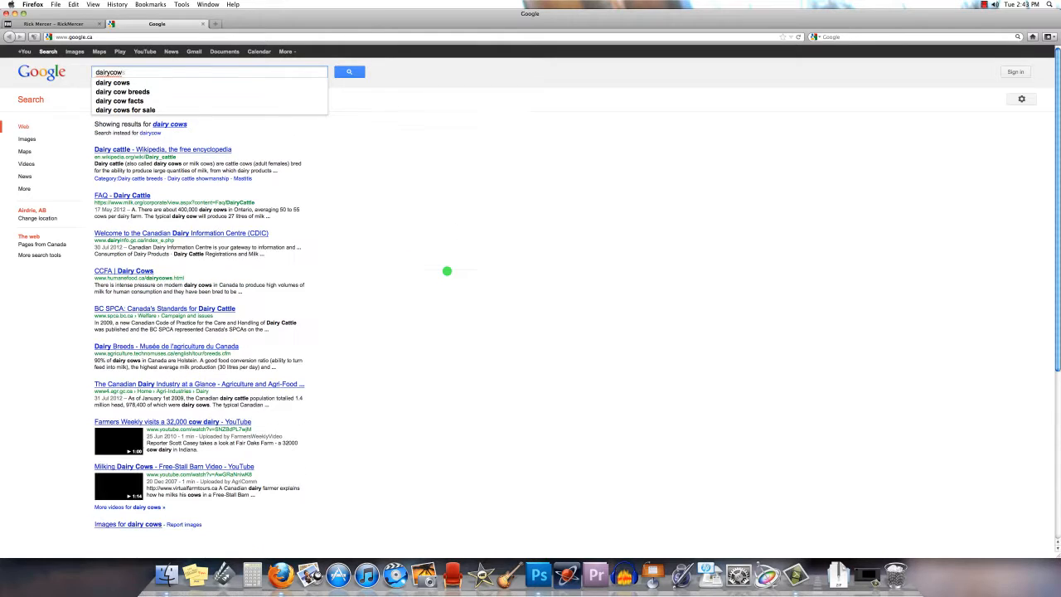
{"action": "key", "text": "Return"}
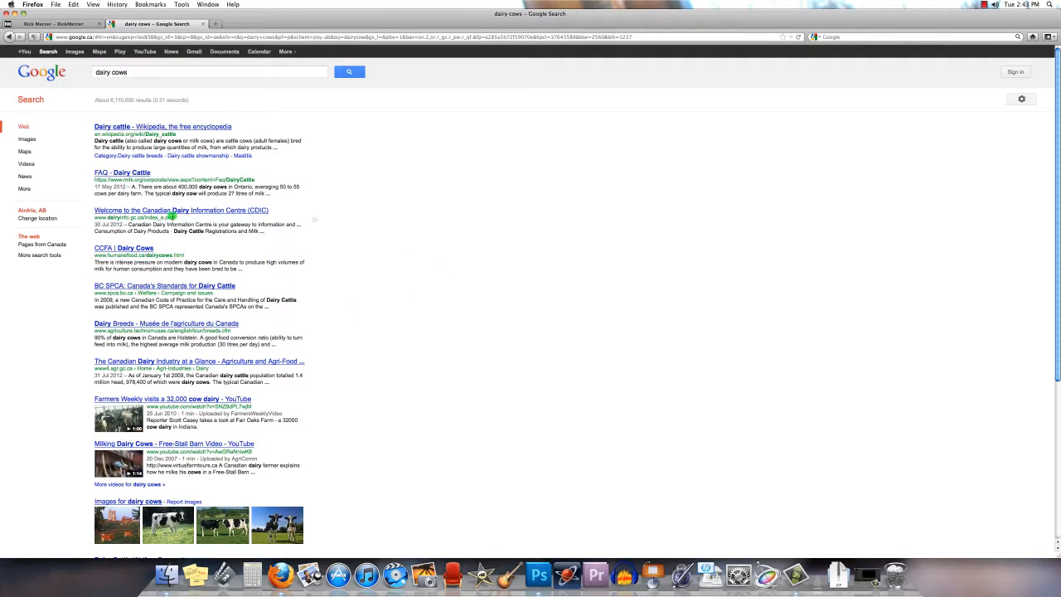
{"action": "left_click", "coordinate": [27, 139]}
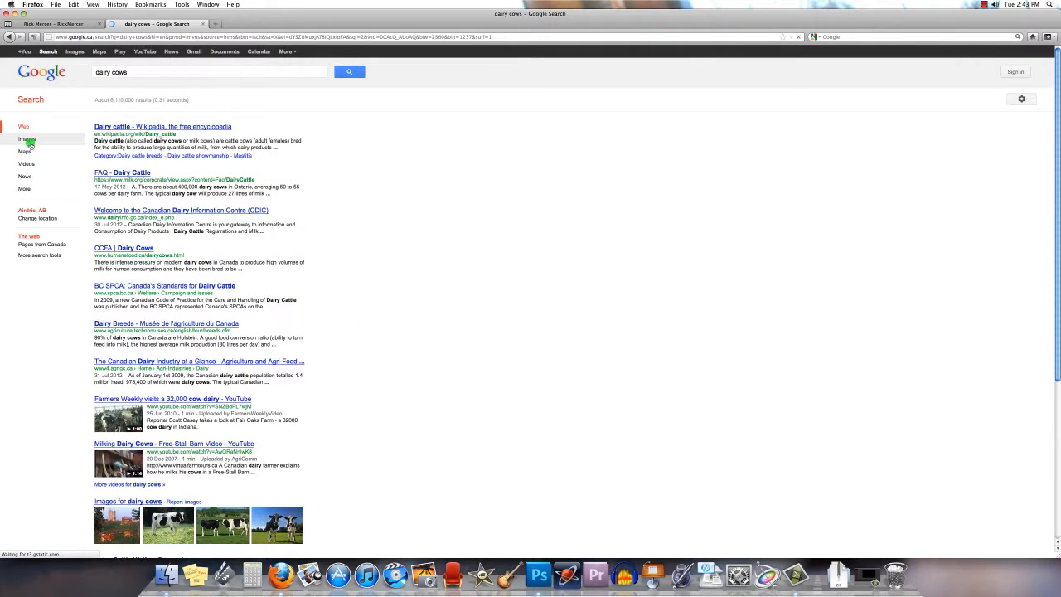